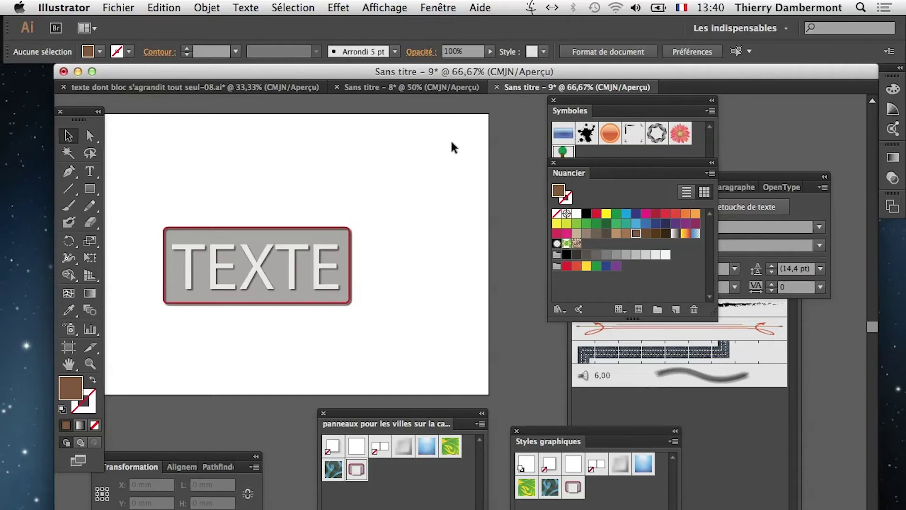
Step: Close the three open documents, Sans titre – 9, Sans titre – 8 and the last one, without saving
{"action": "left_click", "coordinate": [496, 87]}
{"action": "left_click", "coordinate": [432, 404]}
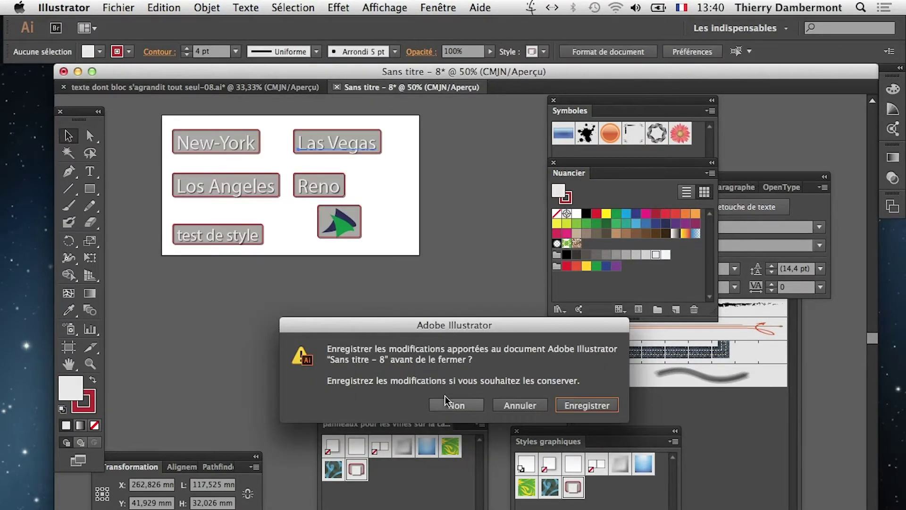
{"action": "left_click", "coordinate": [448, 404]}
{"action": "left_click", "coordinate": [64, 72]}
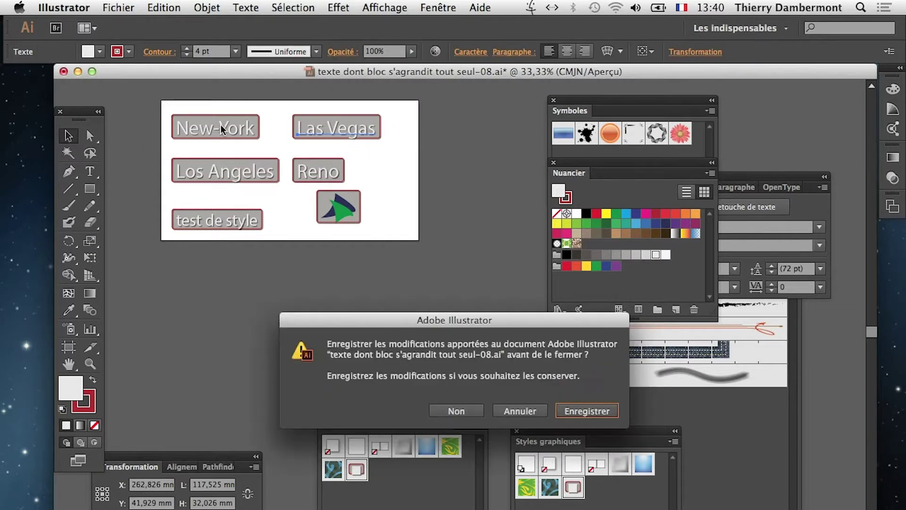
{"action": "left_click", "coordinate": [458, 406]}
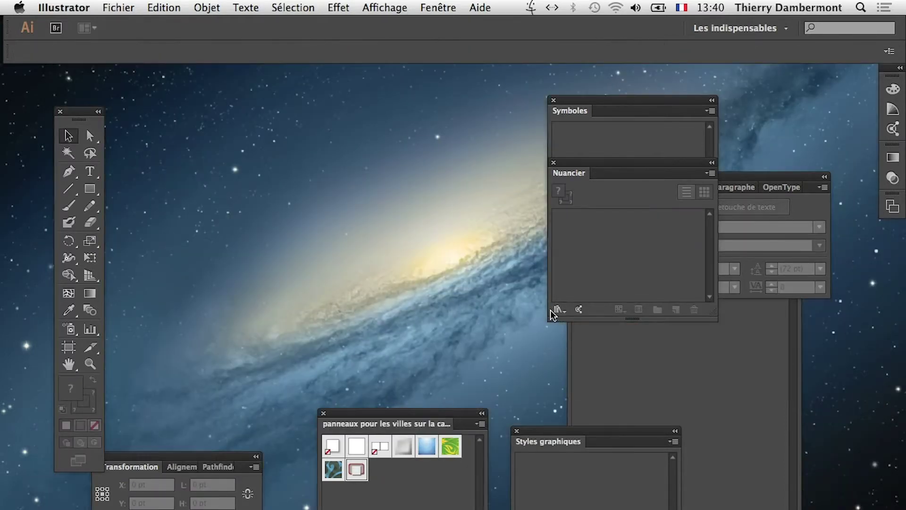
Step: Reset the Les indispensables workspace and reposition the toolbox
{"action": "left_click", "coordinate": [785, 28]}
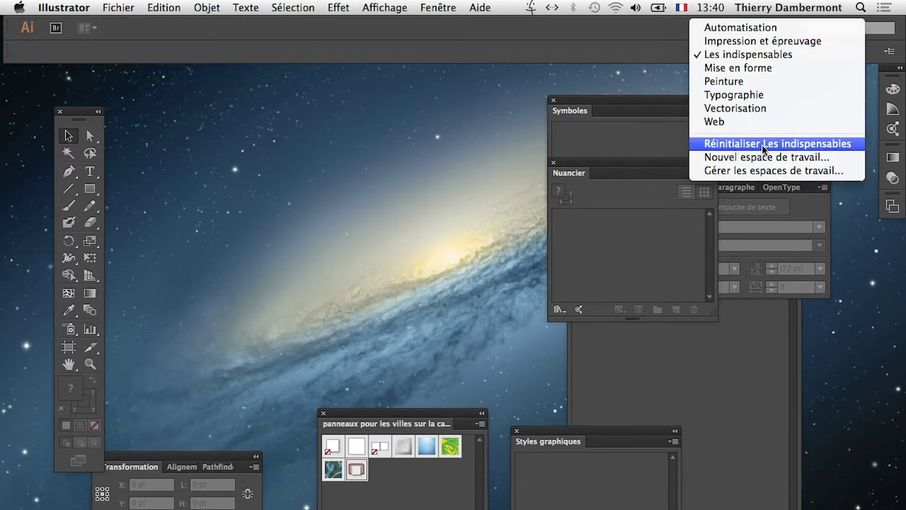
{"action": "left_click", "coordinate": [763, 143]}
{"action": "left_click_drag", "start_coordinate": [35, 85], "coordinate": [52, 86]}
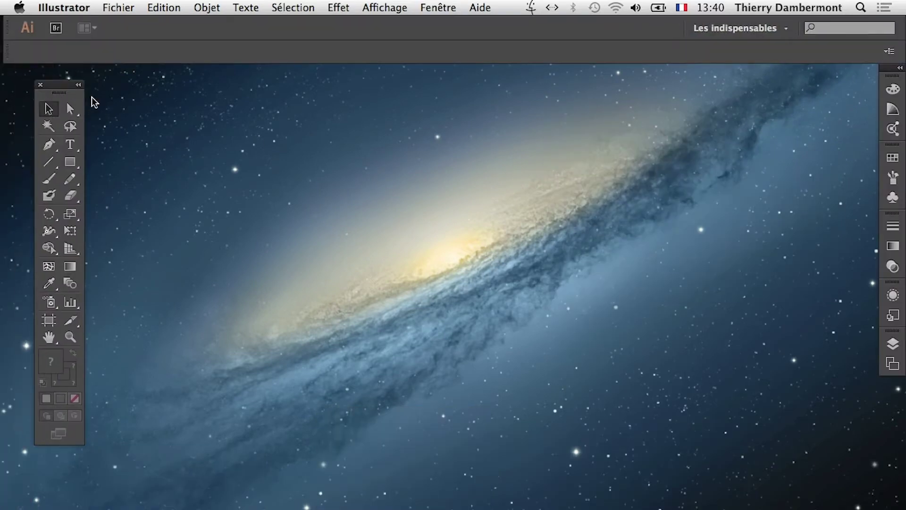
{"action": "mouse_move", "coordinate": [23, 389]}
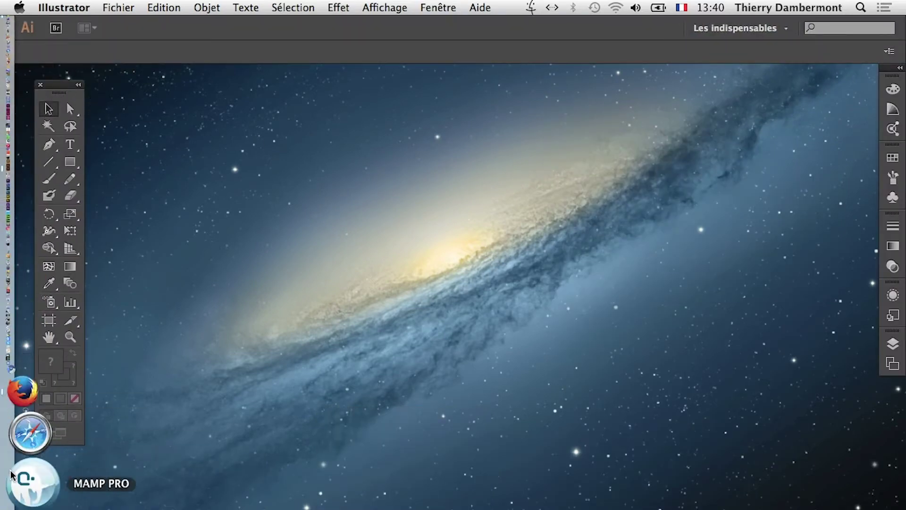
Step: Bring Firefox forward and close its current window with all tabs
{"action": "left_click", "coordinate": [18, 471]}
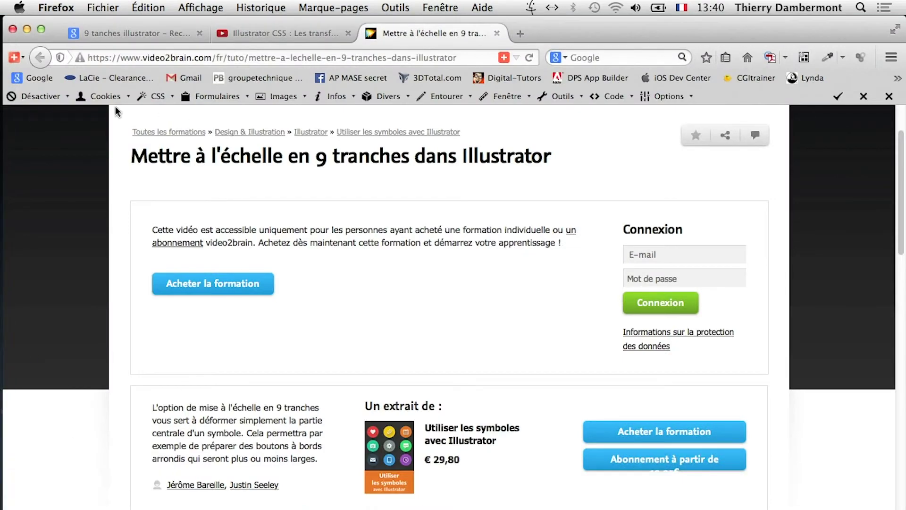
{"action": "left_click", "coordinate": [13, 29]}
{"action": "left_click", "coordinate": [560, 130]}
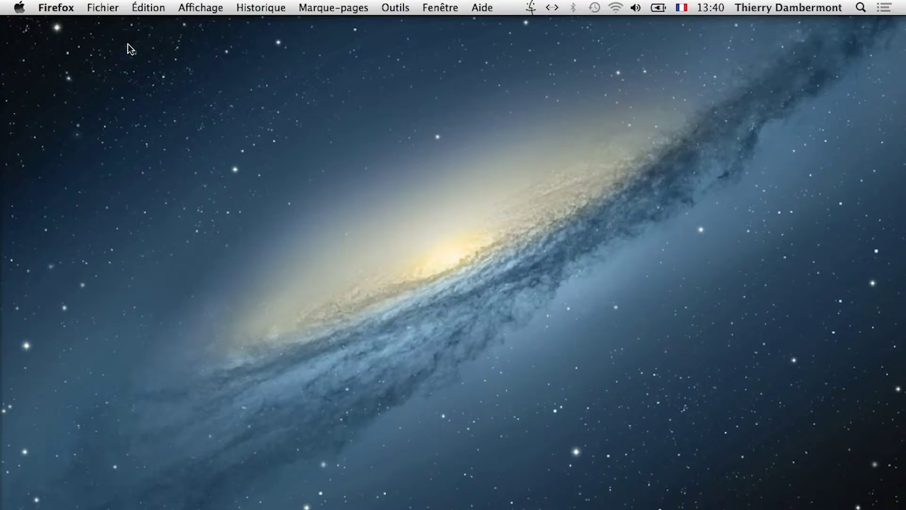
Step: Open a new Firefox window and search Google for bat "public domain"
{"action": "left_click", "coordinate": [112, 8]}
{"action": "left_click", "coordinate": [121, 38]}
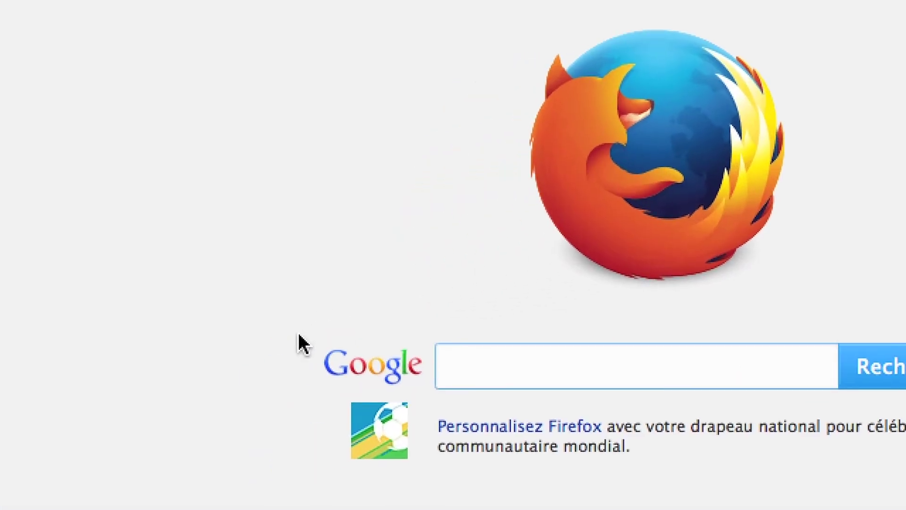
{"action": "type", "text": "bat \""}
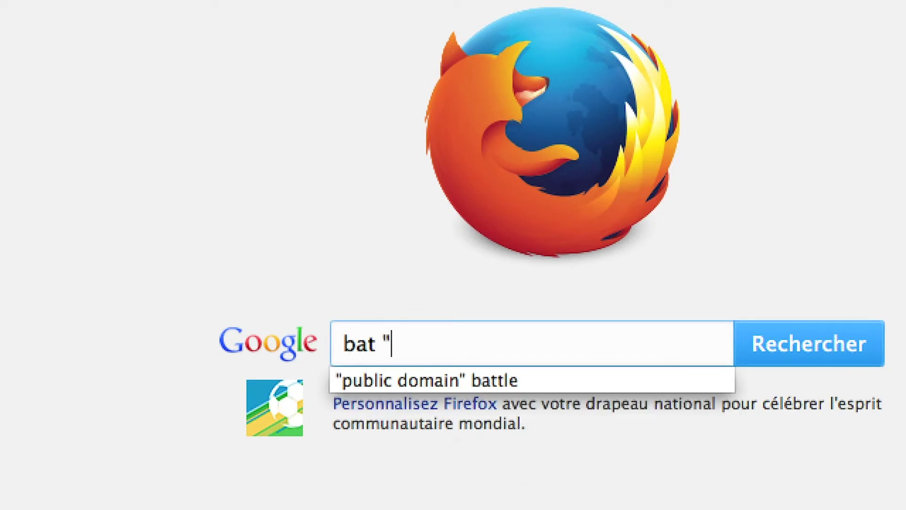
{"action": "type", "text": "p"}
{"action": "type", "text": "ublic domain\""}
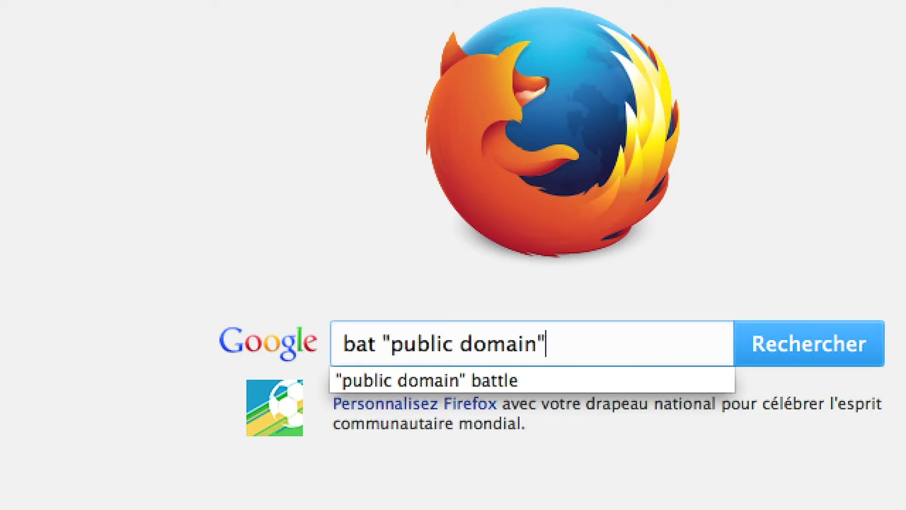
{"action": "key", "text": "Return"}
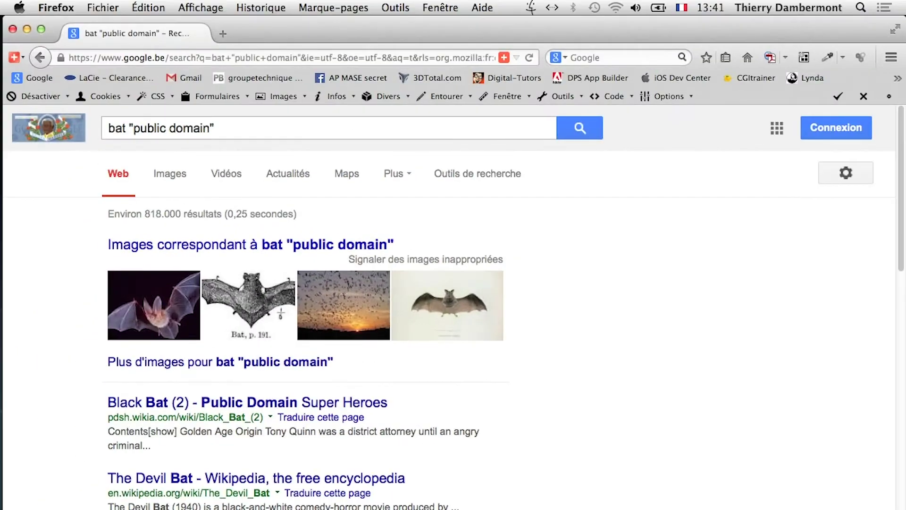
Step: Open the big-eared bat image result in a new tab and run a Google search by image on it
{"action": "left_click", "coordinate": [172, 177]}
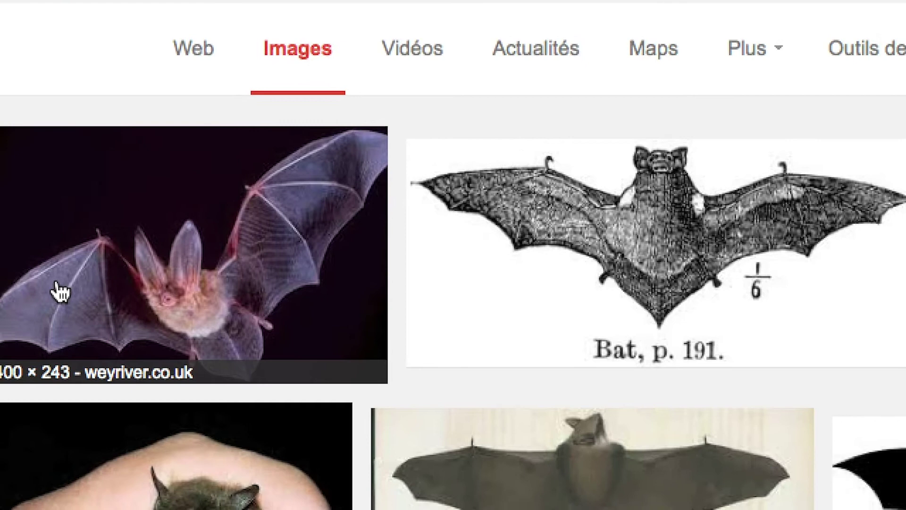
{"action": "right_click", "coordinate": [75, 271]}
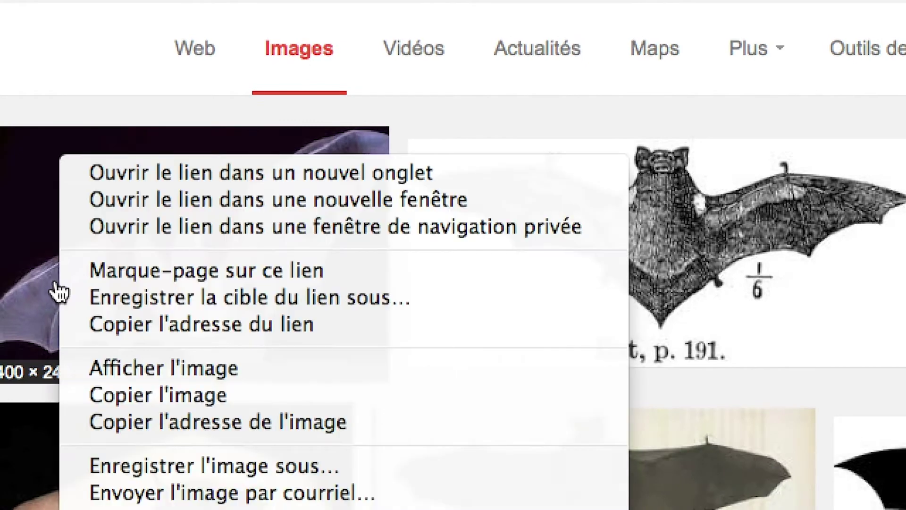
{"action": "left_click", "coordinate": [73, 241]}
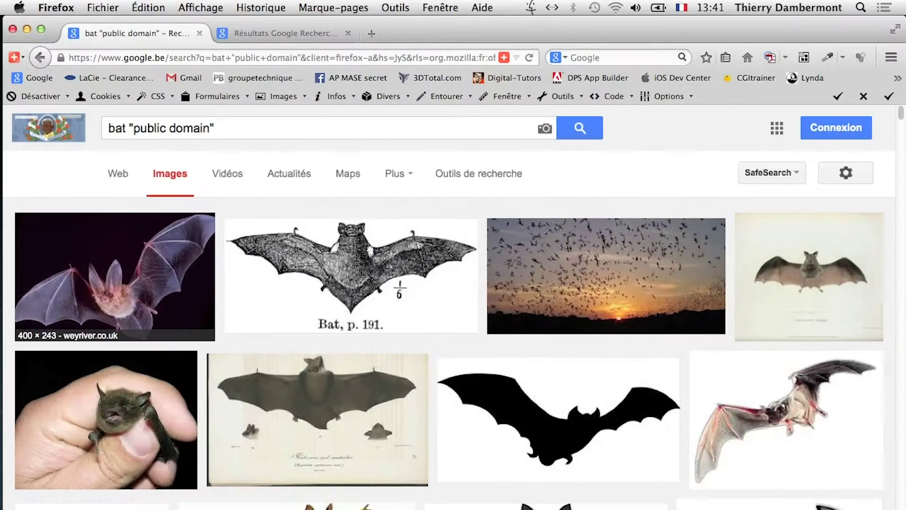
{"action": "key", "text": "ctrl+Tab"}
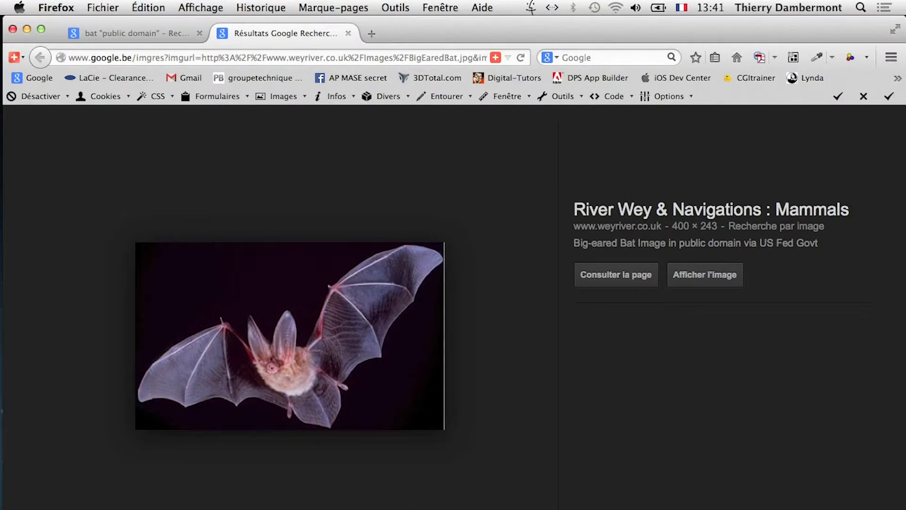
{"action": "key", "text": "ctrl+Tab"}
{"action": "key", "text": "ctrl+Tab"}
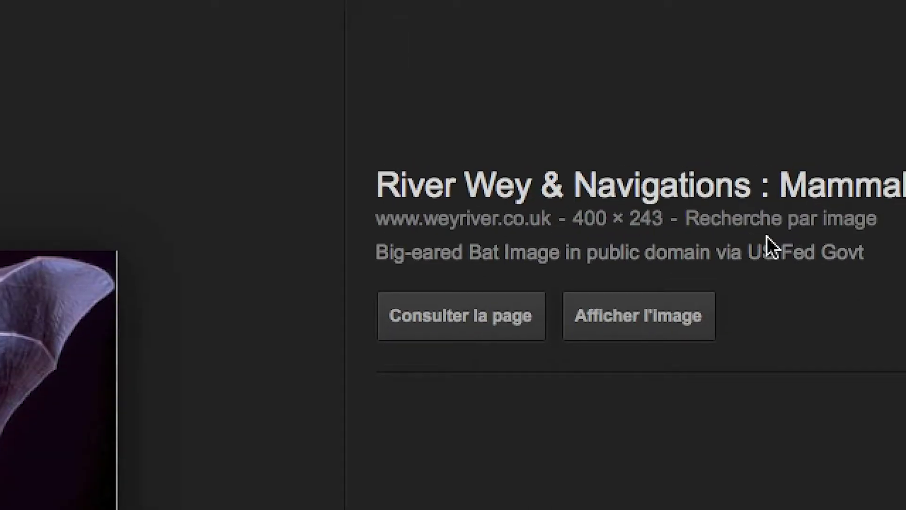
{"action": "left_click", "coordinate": [768, 236]}
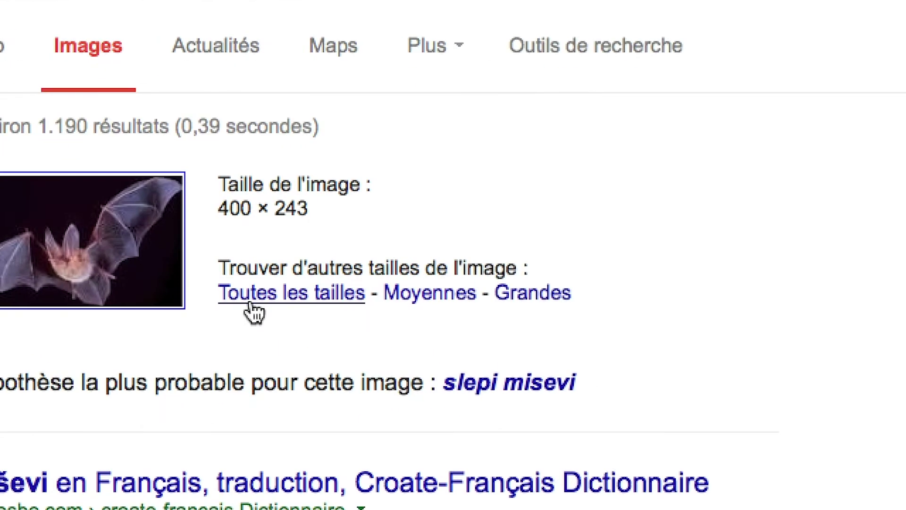
Step: Show all sizes of the bat image and view the largest copy full-size, zooming in and back
{"action": "left_click", "coordinate": [254, 312]}
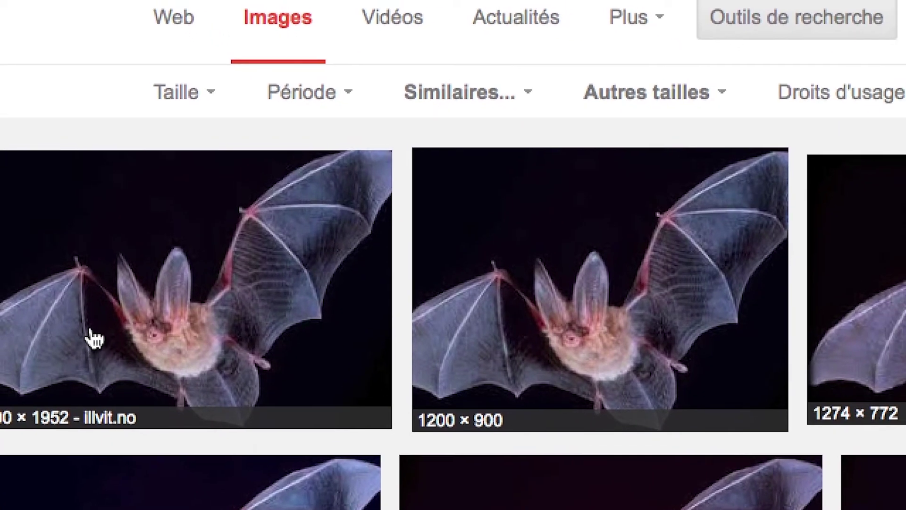
{"action": "right_click", "coordinate": [92, 338]}
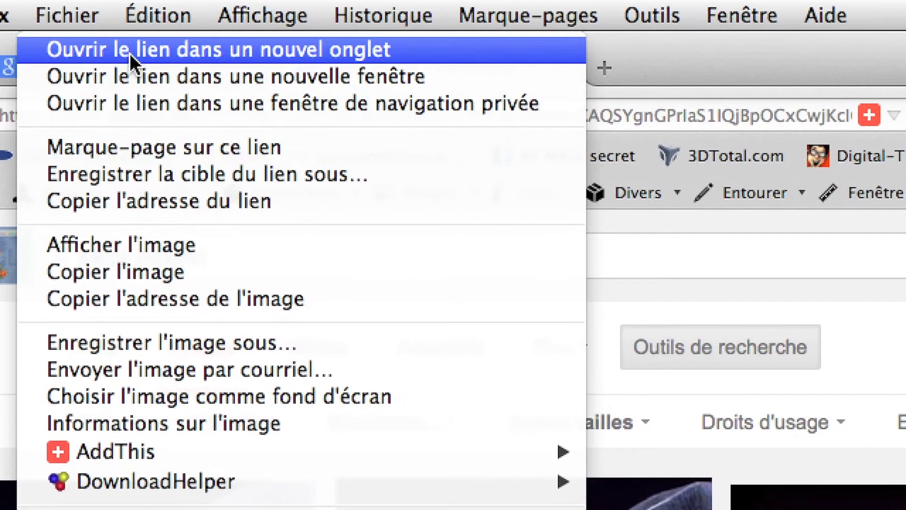
{"action": "left_click", "coordinate": [130, 51]}
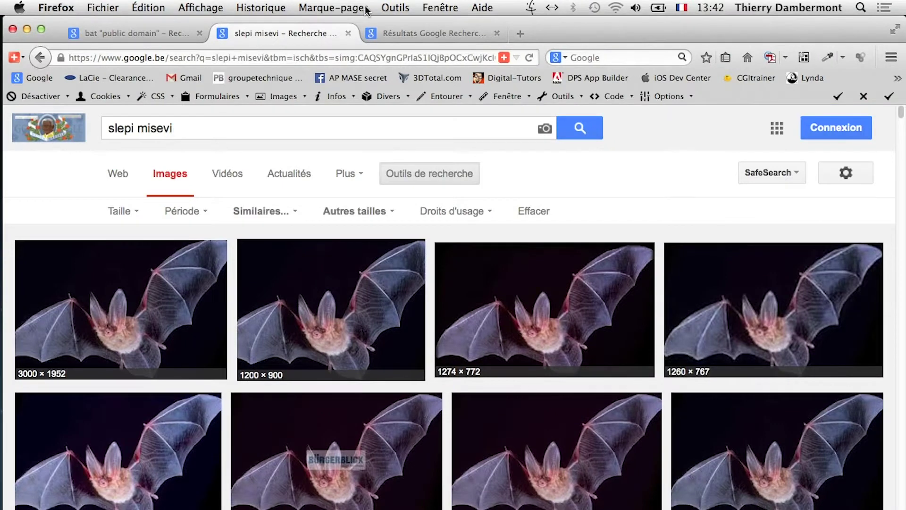
{"action": "left_click", "coordinate": [398, 32]}
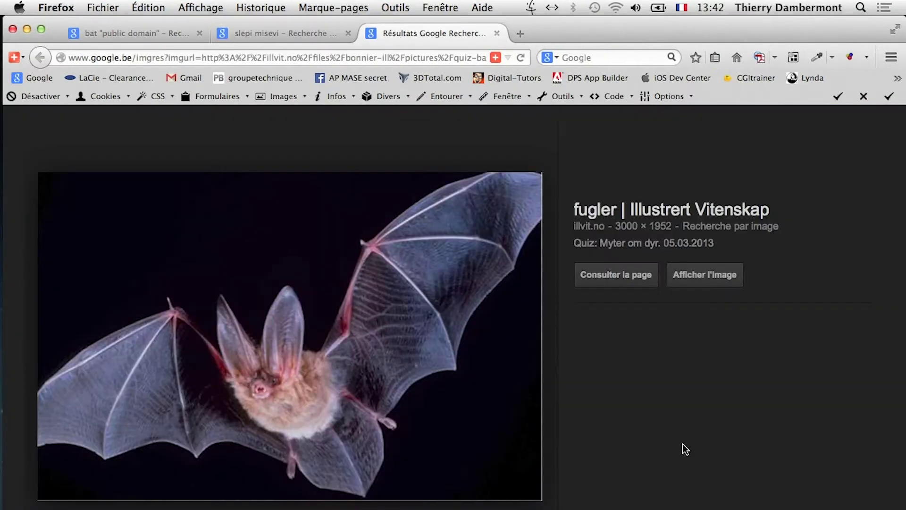
{"action": "left_click", "coordinate": [703, 279]}
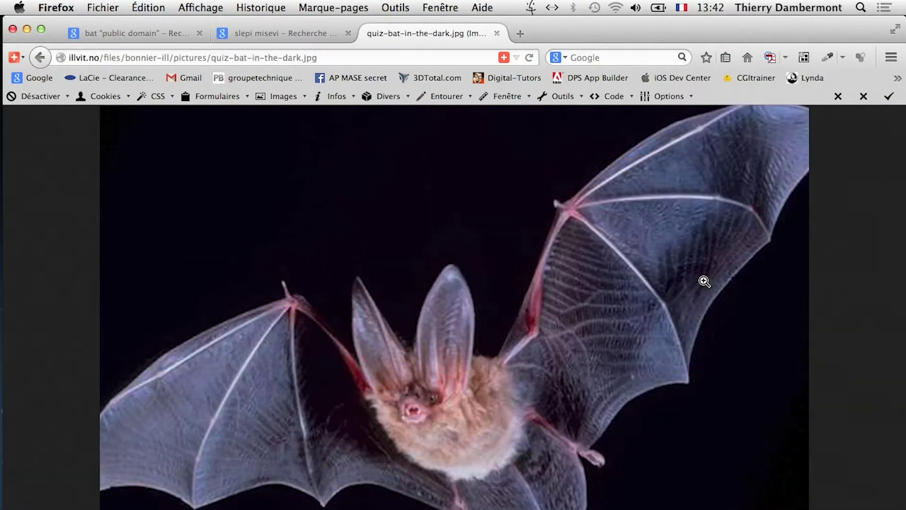
{"action": "left_click", "coordinate": [499, 374]}
{"action": "left_click", "coordinate": [494, 380]}
Step: Open the 1200 × 900 Fledermaus bat image full-size from the slepi misevi results
{"action": "left_click", "coordinate": [269, 36]}
{"action": "mouse_move", "coordinate": [330, 309]}
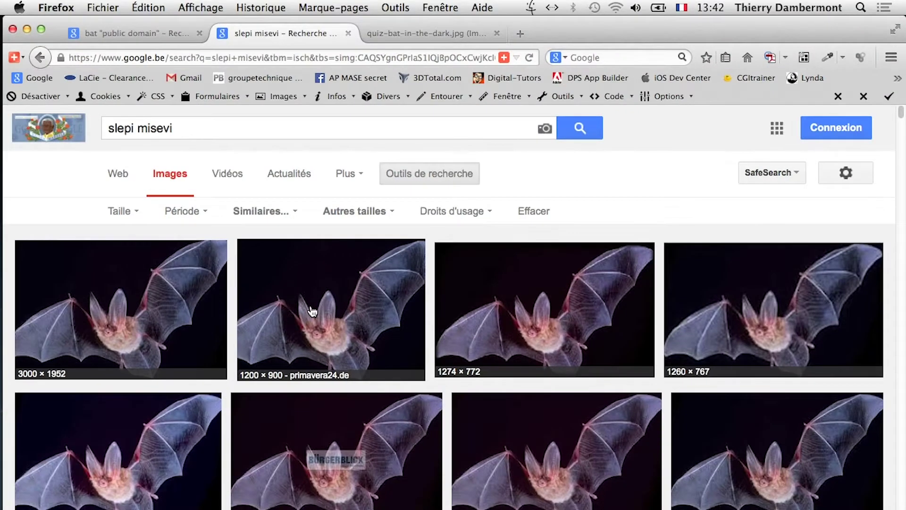
{"action": "right_click", "coordinate": [311, 311]}
{"action": "left_click", "coordinate": [395, 24]}
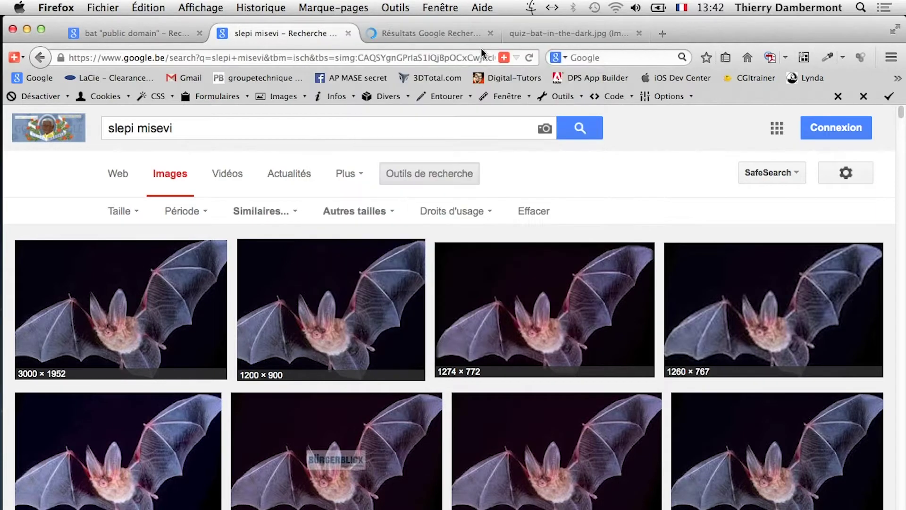
{"action": "left_click", "coordinate": [472, 33]}
{"action": "left_click", "coordinate": [740, 289]}
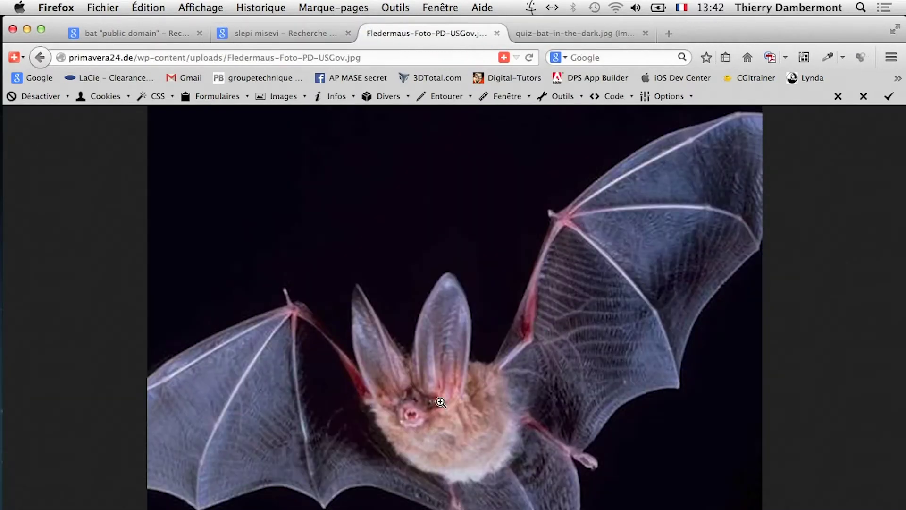
{"action": "left_click", "coordinate": [274, 33]}
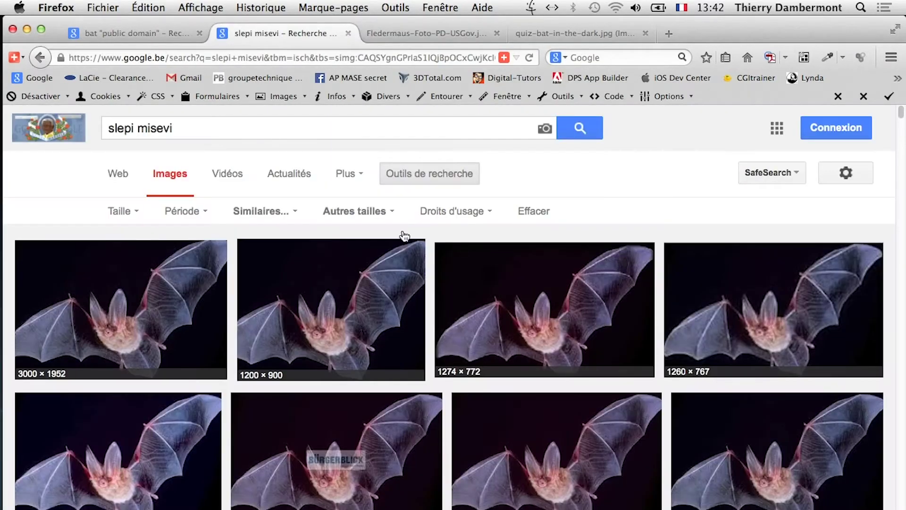
Step: Try the Bat.jpg result full-size, get a redirect error, and return to bat "public domain" results
{"action": "scroll", "coordinate": [512, 339], "scroll_direction": "down", "scroll_amount": 1}
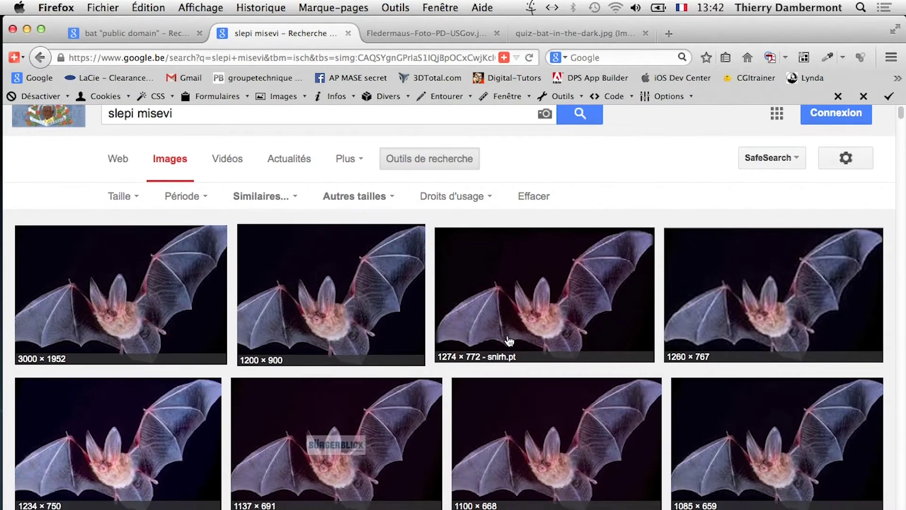
{"action": "scroll", "coordinate": [509, 340], "scroll_direction": "down", "scroll_amount": 3}
{"action": "scroll", "coordinate": [496, 344], "scroll_direction": "down", "scroll_amount": 2}
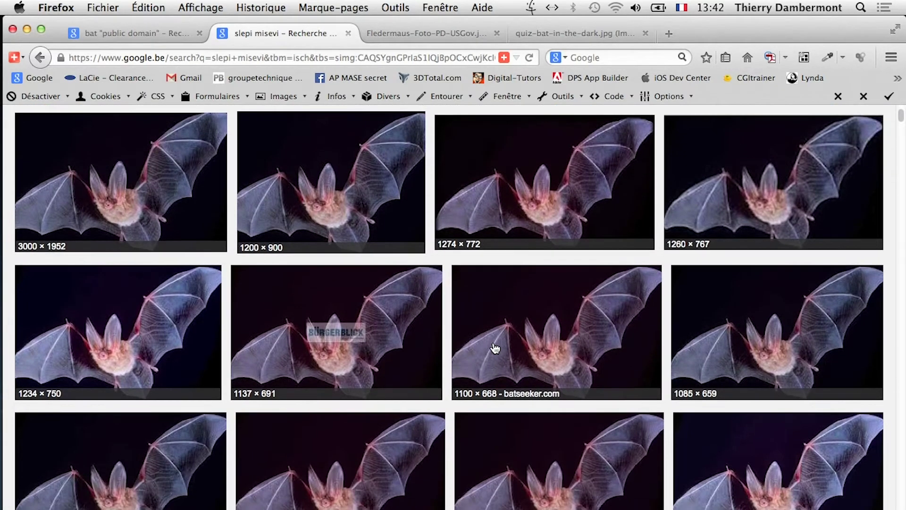
{"action": "scroll", "coordinate": [494, 348], "scroll_direction": "down", "scroll_amount": 2}
{"action": "right_click", "coordinate": [97, 440]}
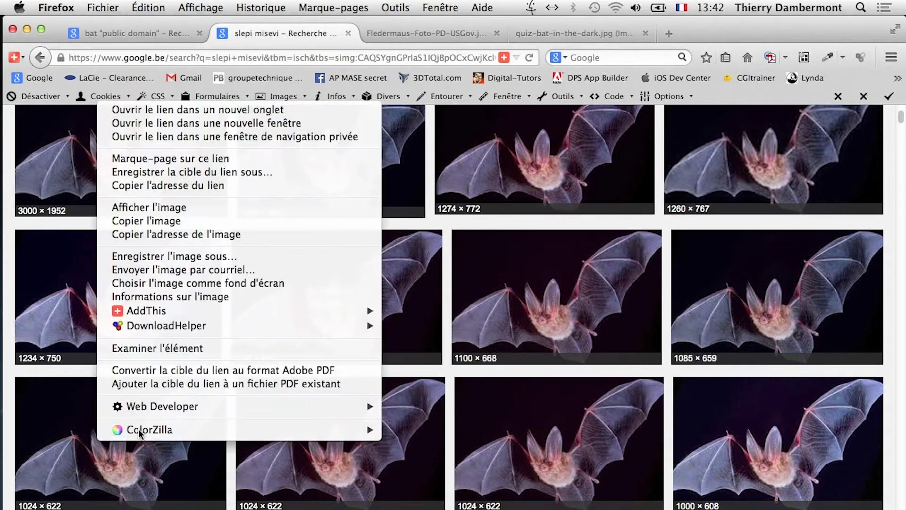
{"action": "left_click", "coordinate": [191, 109]}
{"action": "left_click", "coordinate": [382, 36]}
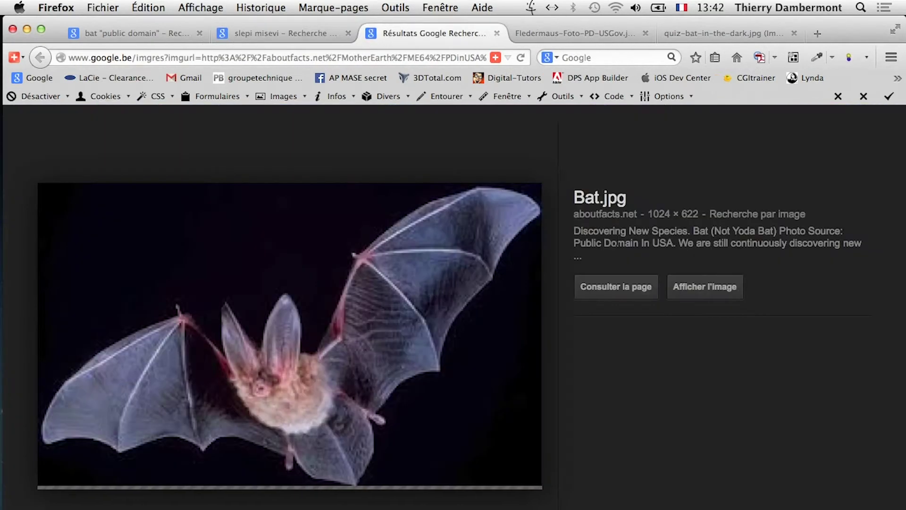
{"action": "left_click", "coordinate": [689, 293]}
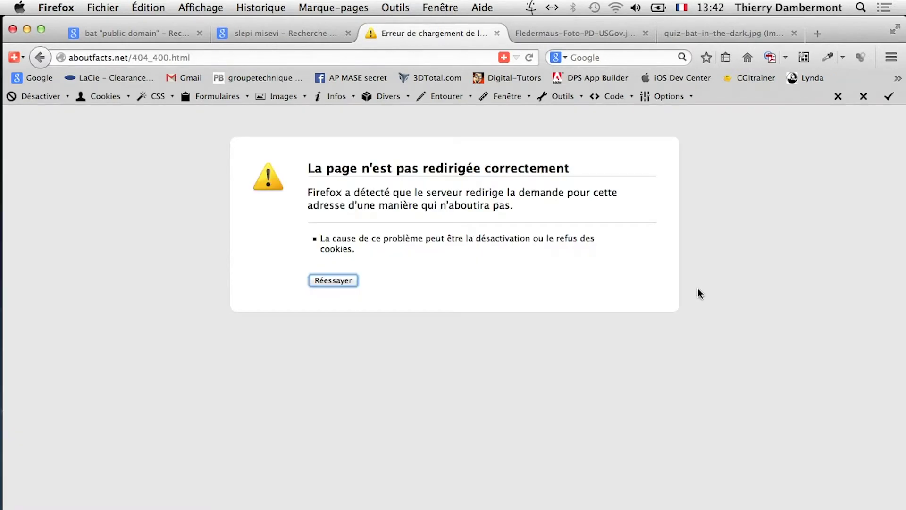
{"action": "left_click", "coordinate": [128, 33]}
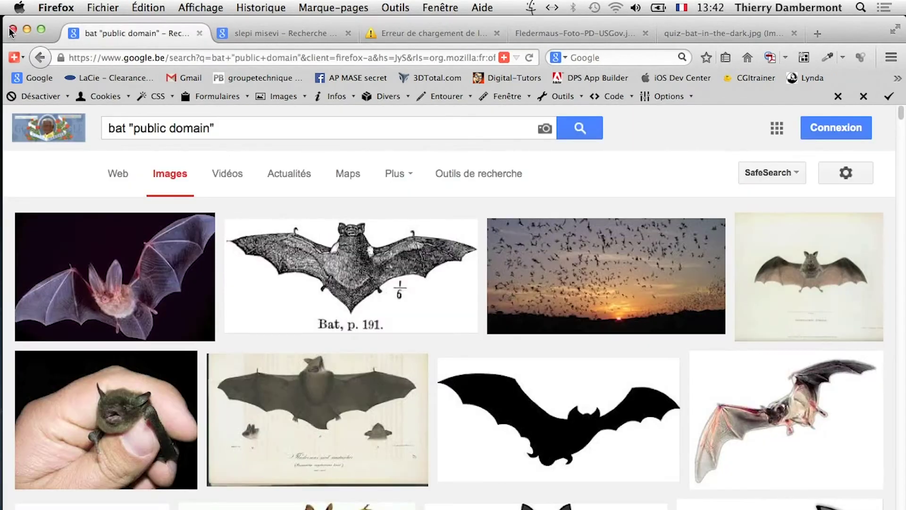
Step: Look through the open tabs and return to the bat "public domain" image results
{"action": "left_click", "coordinate": [579, 31]}
{"action": "left_click", "coordinate": [456, 33]}
{"action": "left_click", "coordinate": [271, 33]}
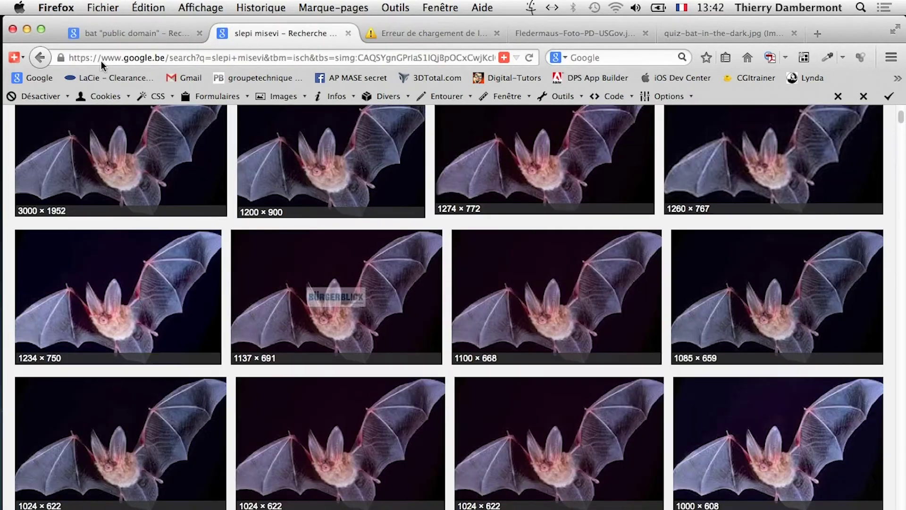
{"action": "scroll", "coordinate": [359, 347], "scroll_direction": "down", "scroll_amount": 3}
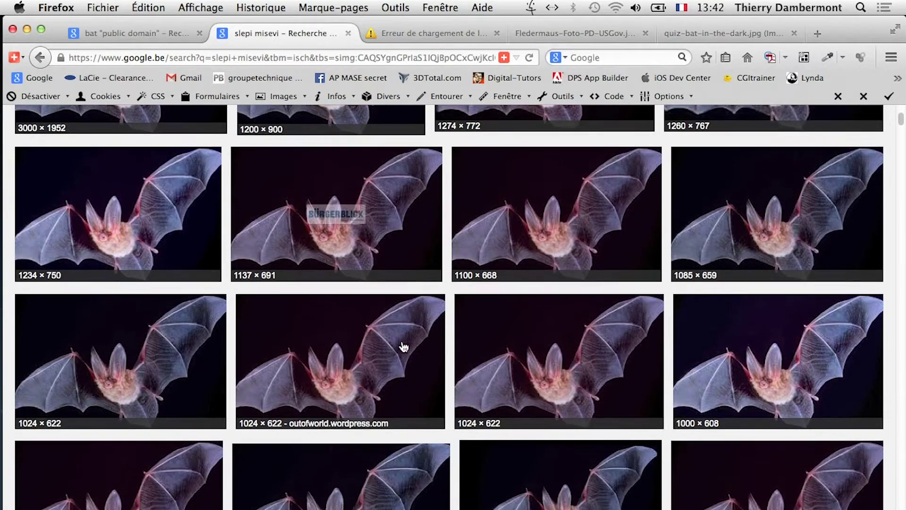
{"action": "scroll", "coordinate": [387, 250], "scroll_direction": "up", "scroll_amount": 10}
{"action": "left_click", "coordinate": [146, 41]}
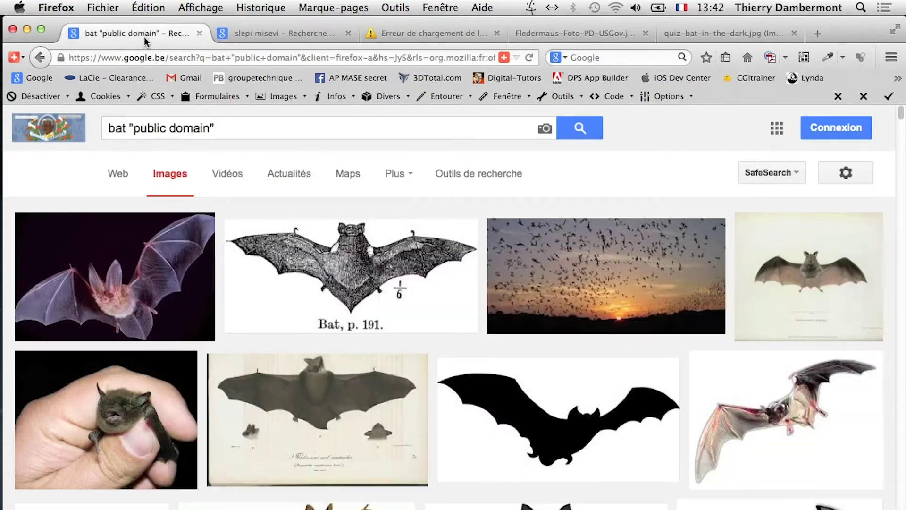
Step: Open the first result, weyriver.co.uk BigEaredBat.jpg, full-size in its own tab
{"action": "right_click", "coordinate": [135, 227]}
{"action": "left_click", "coordinate": [171, 236]}
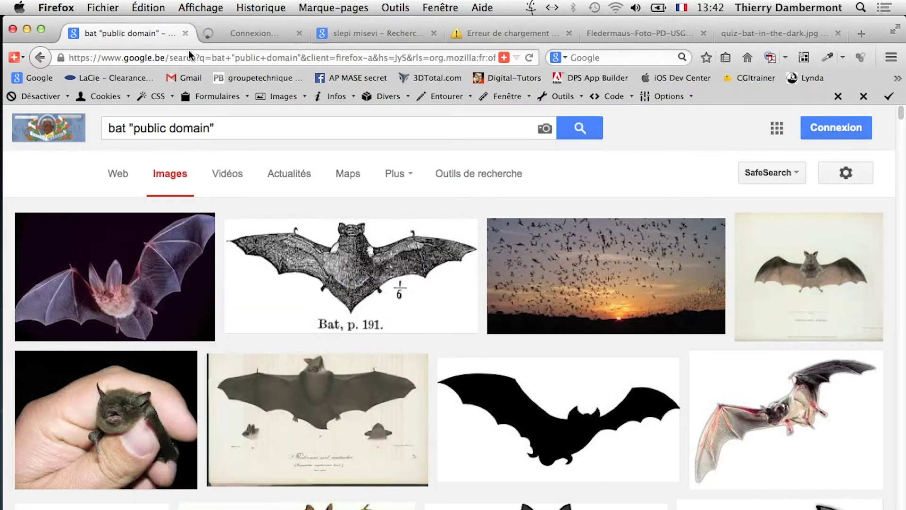
{"action": "left_click", "coordinate": [236, 33]}
{"action": "left_click", "coordinate": [671, 289]}
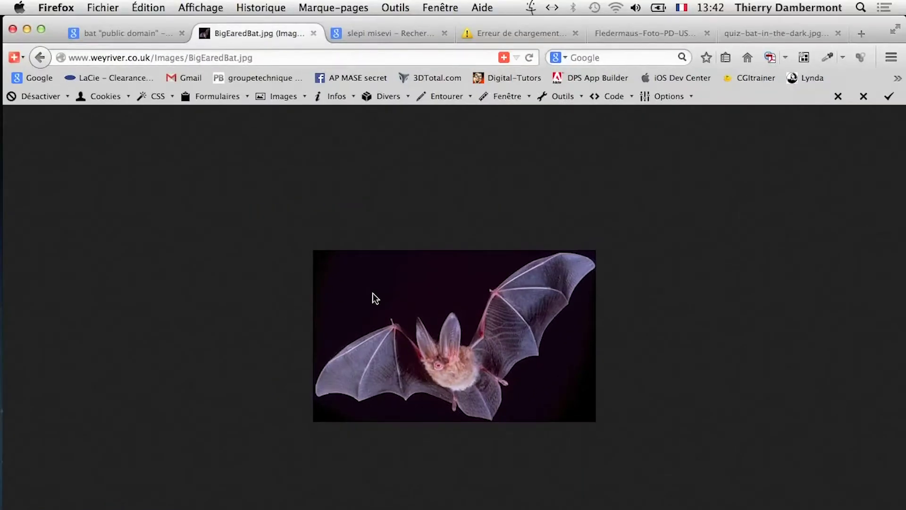
{"action": "right_click", "coordinate": [381, 298]}
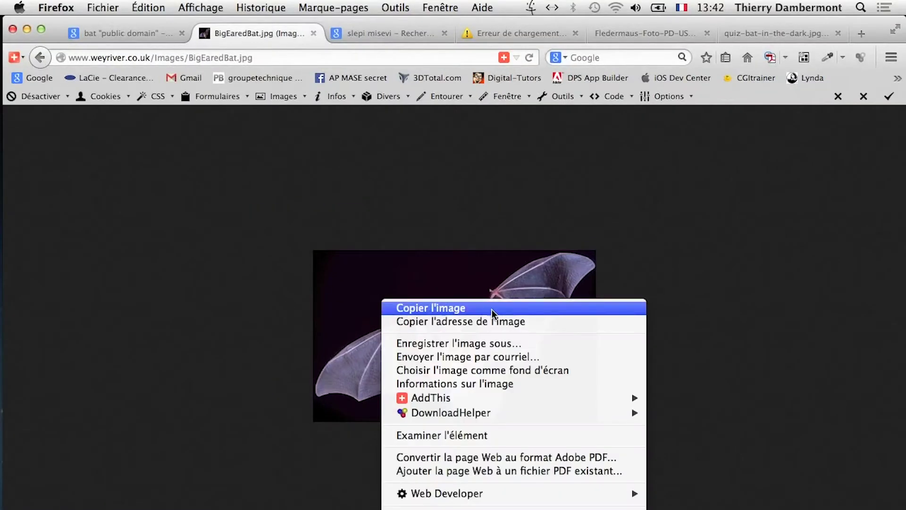
Step: Save the photo as BigEaredBat.jpg into the AI-2014-07-18 folder and switch to Illustrator
{"action": "left_click", "coordinate": [508, 343]}
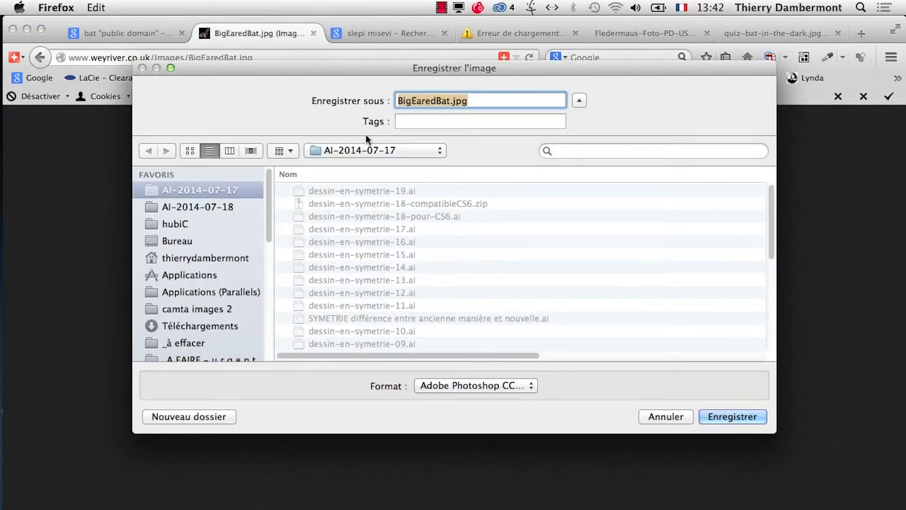
{"action": "left_click", "coordinate": [218, 207]}
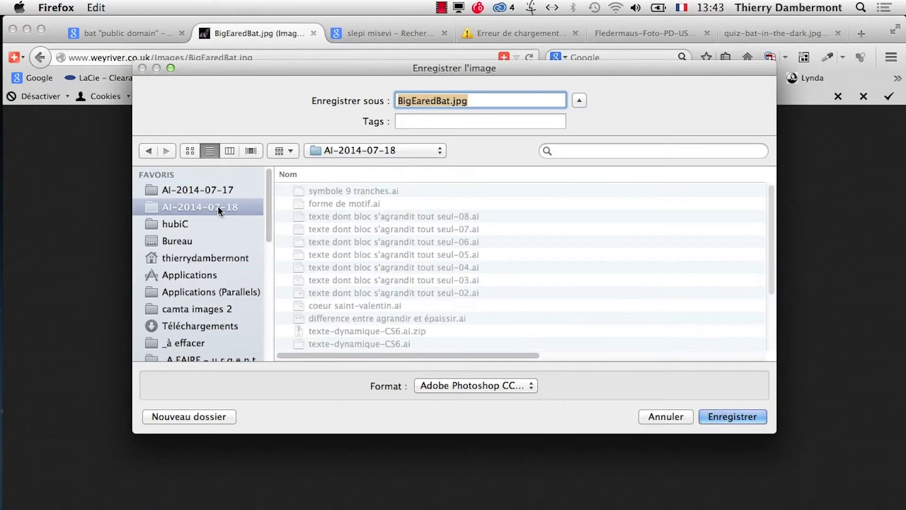
{"action": "left_click", "coordinate": [479, 100]}
{"action": "left_click", "coordinate": [726, 417]}
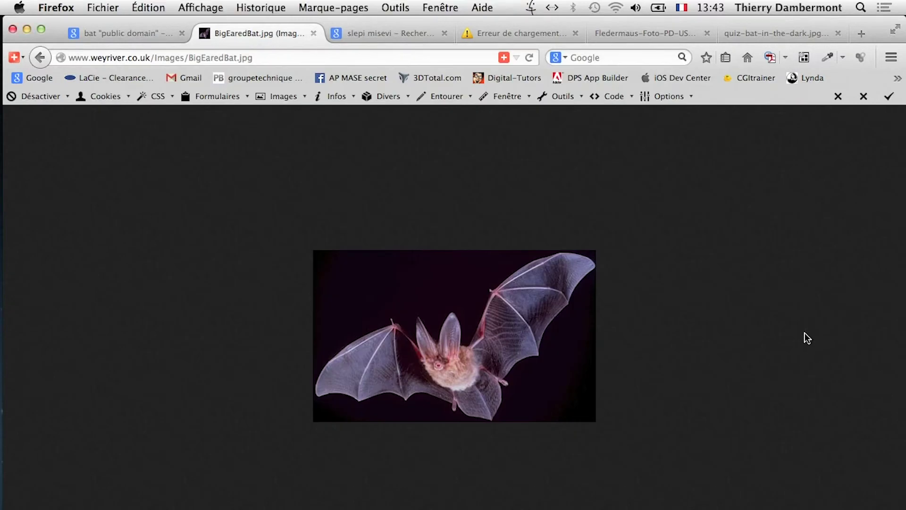
{"action": "key", "text": "super+Tab"}
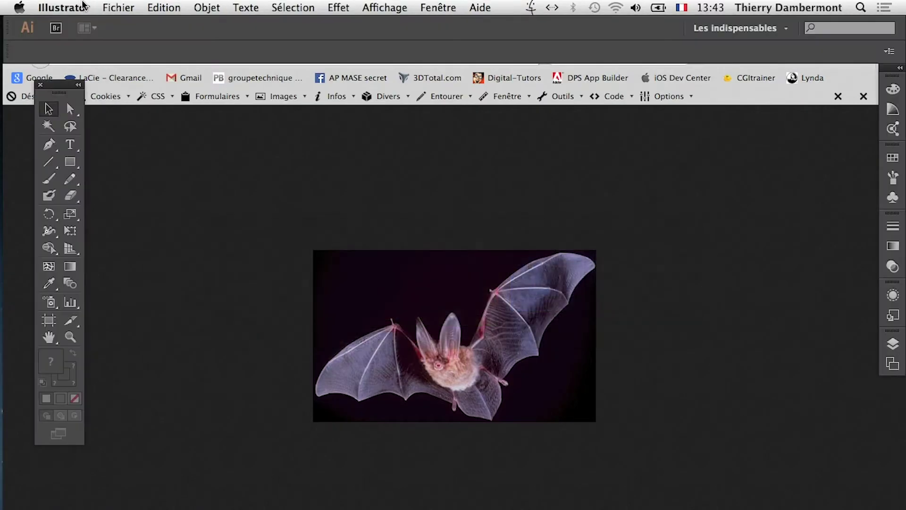
Step: Hide the other applications and create a new blank Illustrator document
{"action": "left_click", "coordinate": [73, 4]}
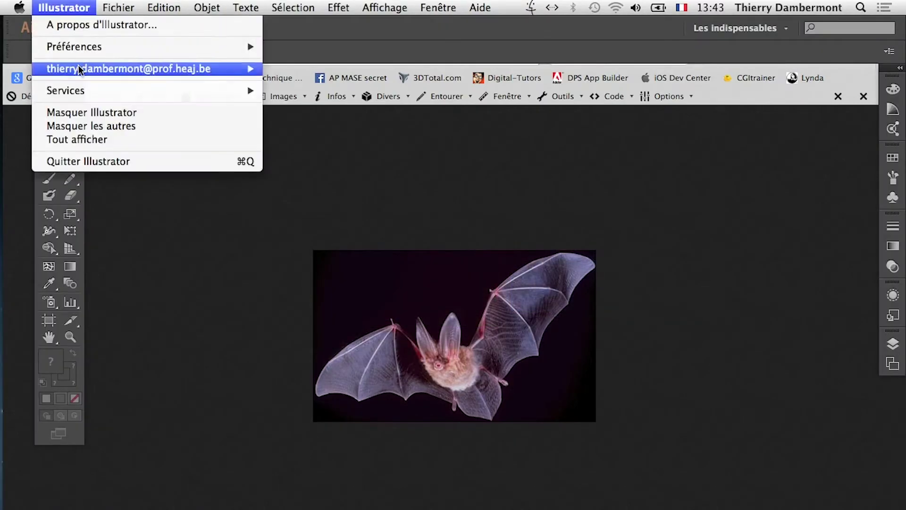
{"action": "left_click", "coordinate": [84, 123]}
{"action": "left_click", "coordinate": [118, 7]}
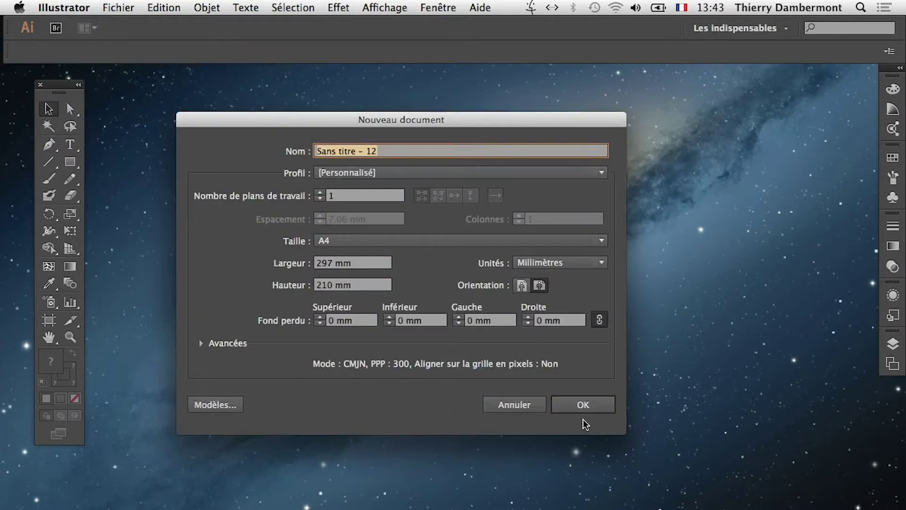
{"action": "left_click", "coordinate": [585, 407]}
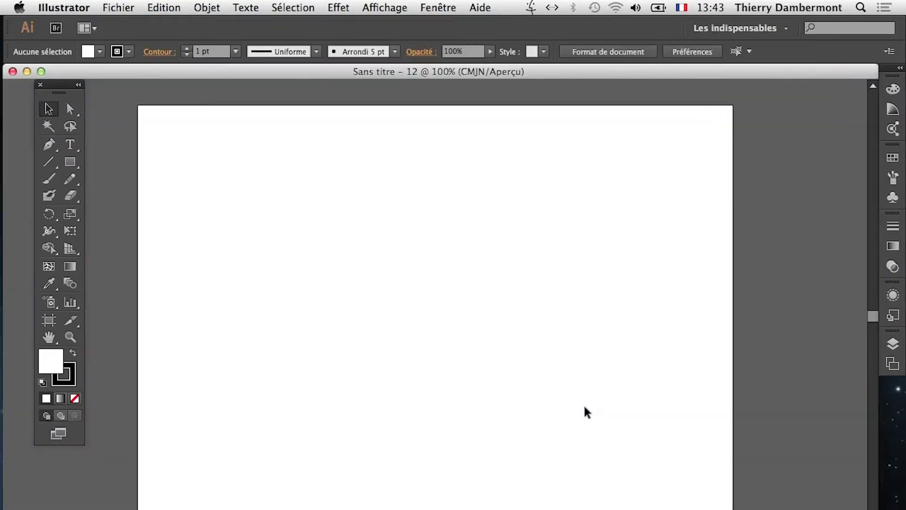
Step: Import BigEaredBat.jpg onto the artboard as a linked template image
{"action": "left_click", "coordinate": [119, 7]}
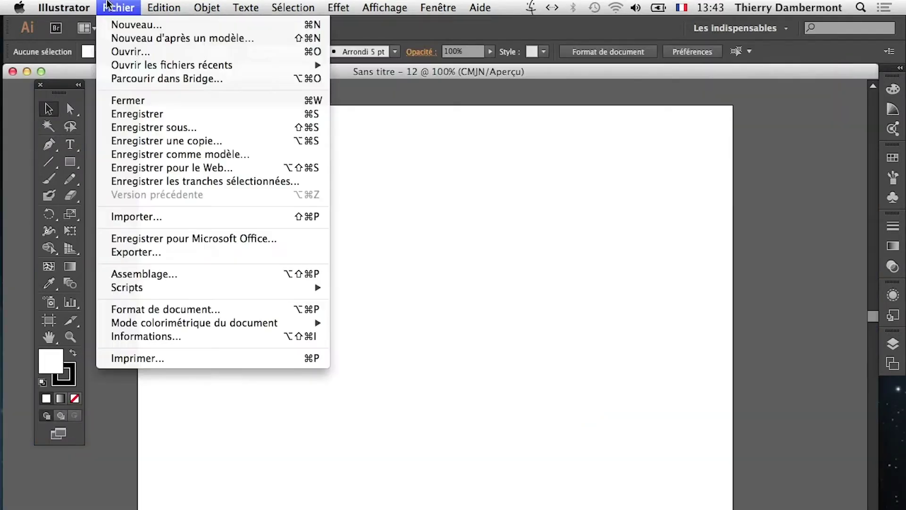
{"action": "left_click", "coordinate": [141, 216]}
{"action": "left_click", "coordinate": [299, 126]}
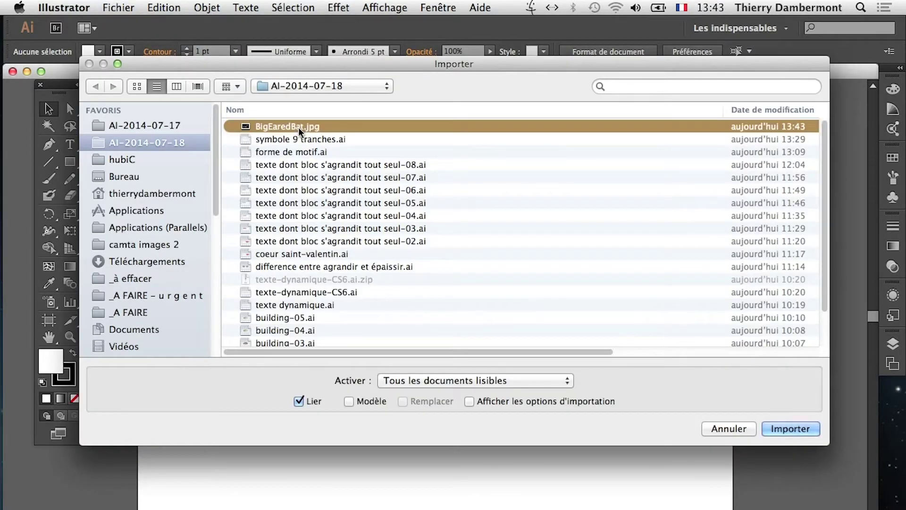
{"action": "left_click_drag", "start_coordinate": [260, 65], "coordinate": [327, 100]}
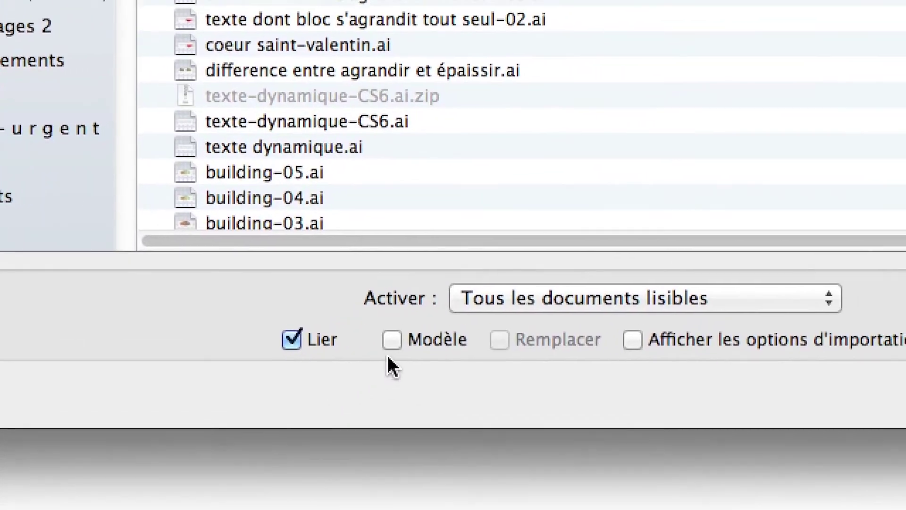
{"action": "left_click", "coordinate": [390, 350]}
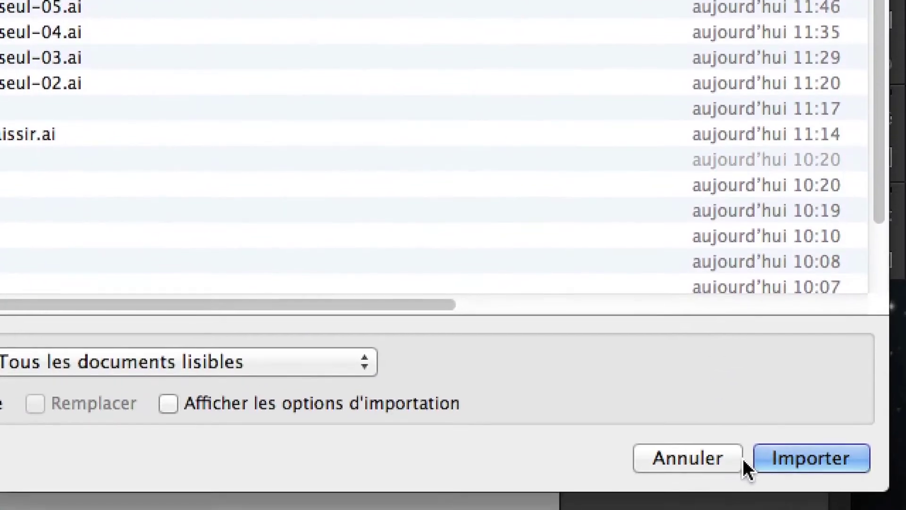
{"action": "left_click", "coordinate": [755, 457]}
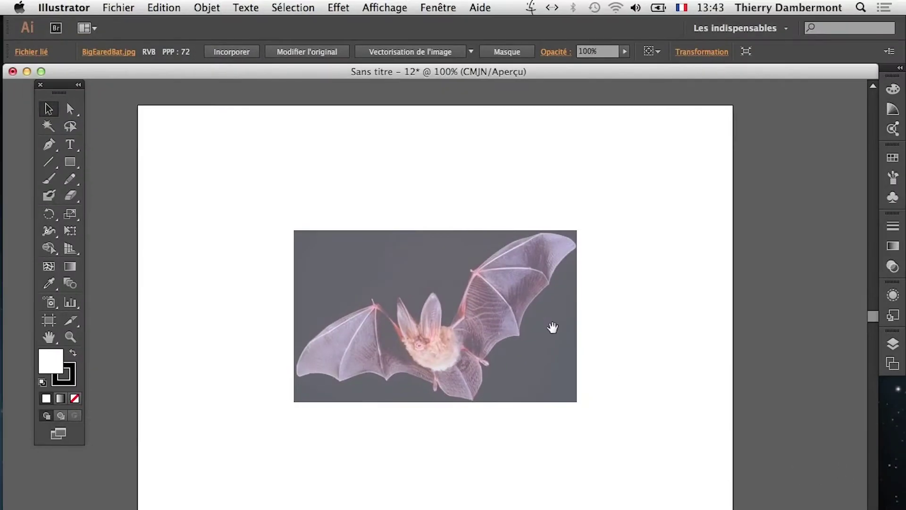
Step: Float and enlarge the Calques panel and inspect the BigEaredBat.jpg template layer's contents
{"action": "left_click_drag", "start_coordinate": [496, 329], "coordinate": [398, 265]}
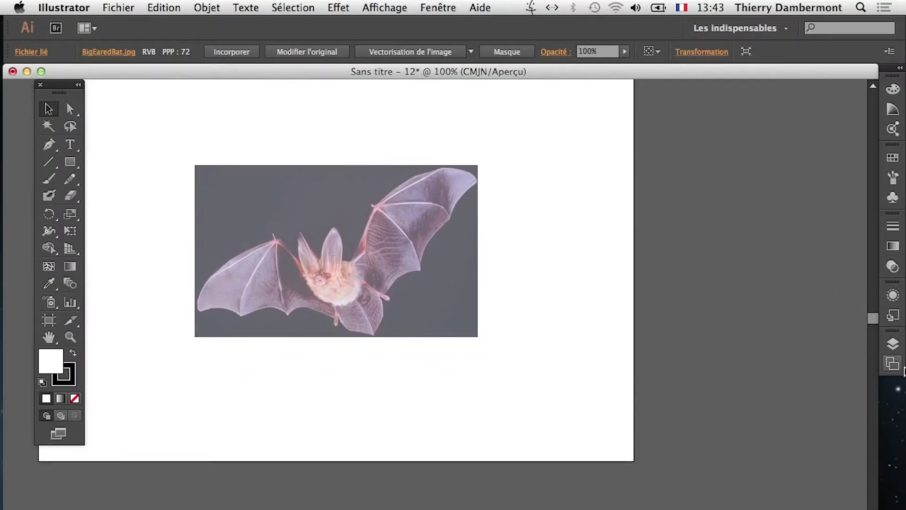
{"action": "left_click", "coordinate": [893, 343]}
{"action": "left_click_drag", "start_coordinate": [722, 333], "coordinate": [574, 166]}
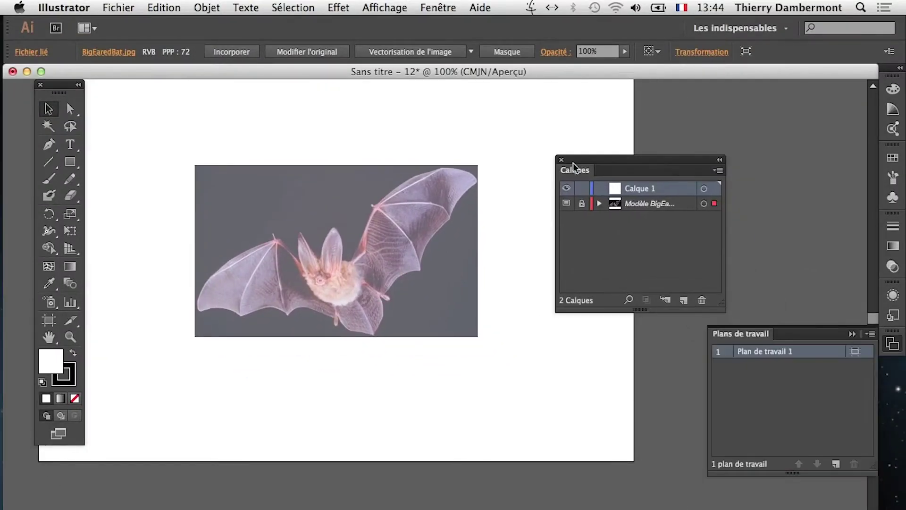
{"action": "left_click", "coordinate": [852, 333]}
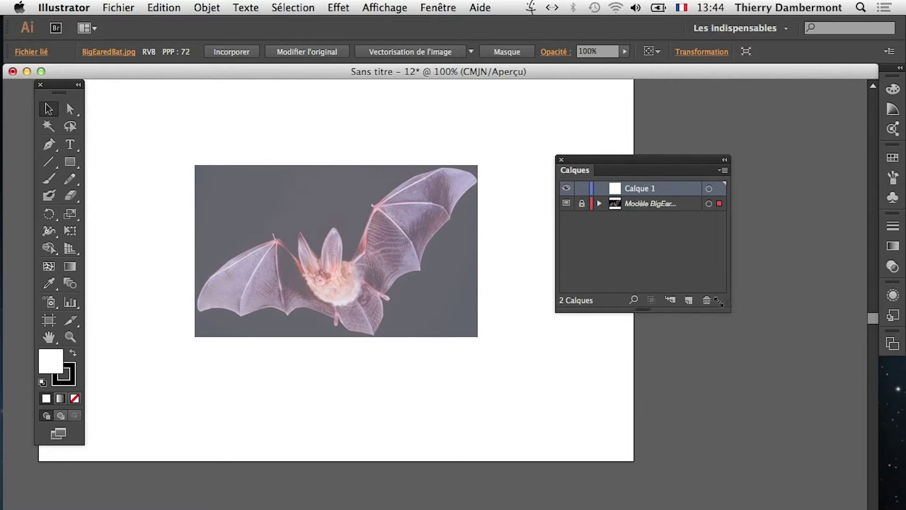
{"action": "left_click_drag", "start_coordinate": [720, 302], "coordinate": [821, 281]}
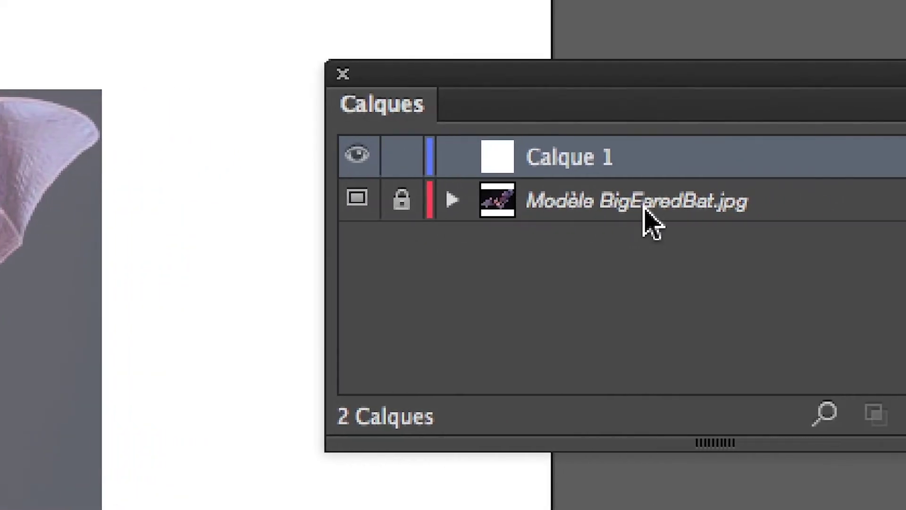
{"action": "left_click", "coordinate": [647, 216]}
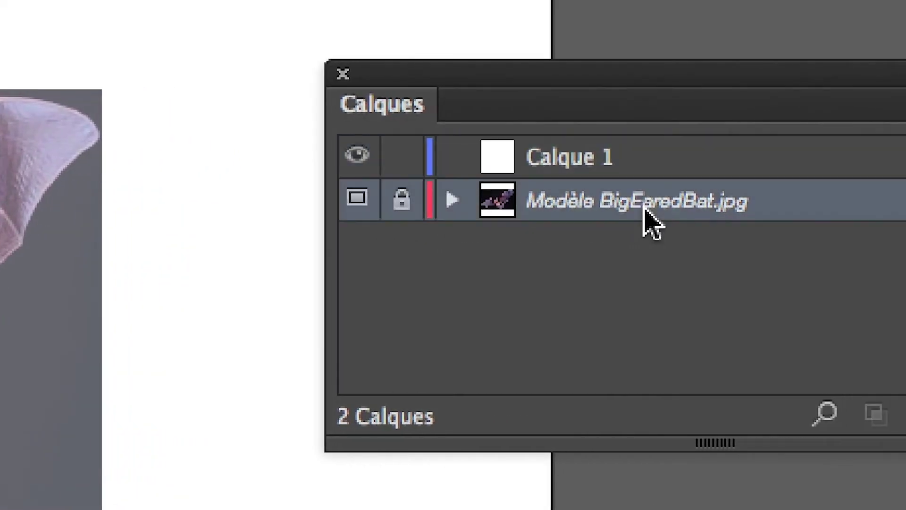
{"action": "left_click", "coordinate": [571, 207]}
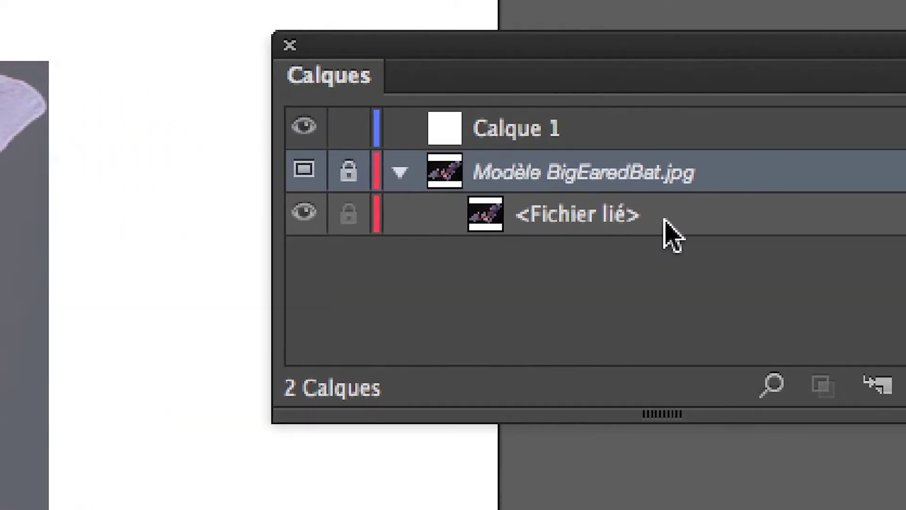
{"action": "left_click", "coordinate": [672, 231]}
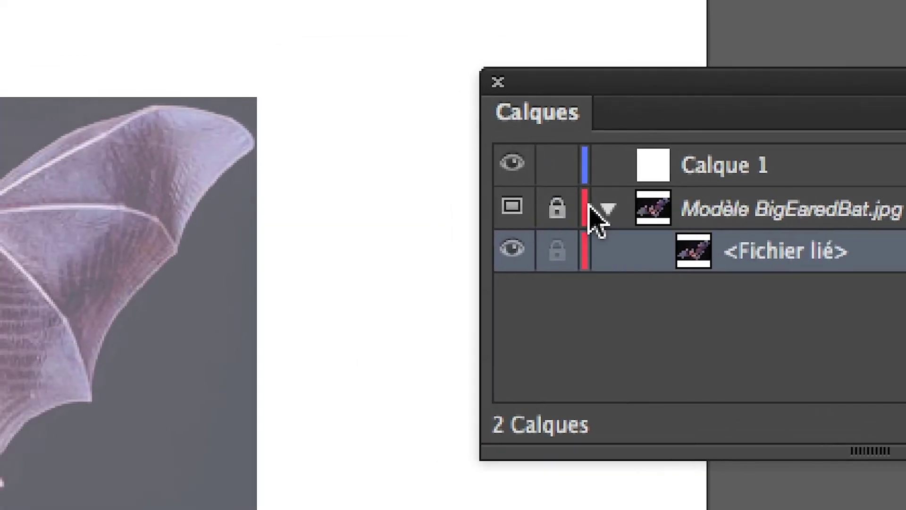
{"action": "left_click", "coordinate": [399, 172]}
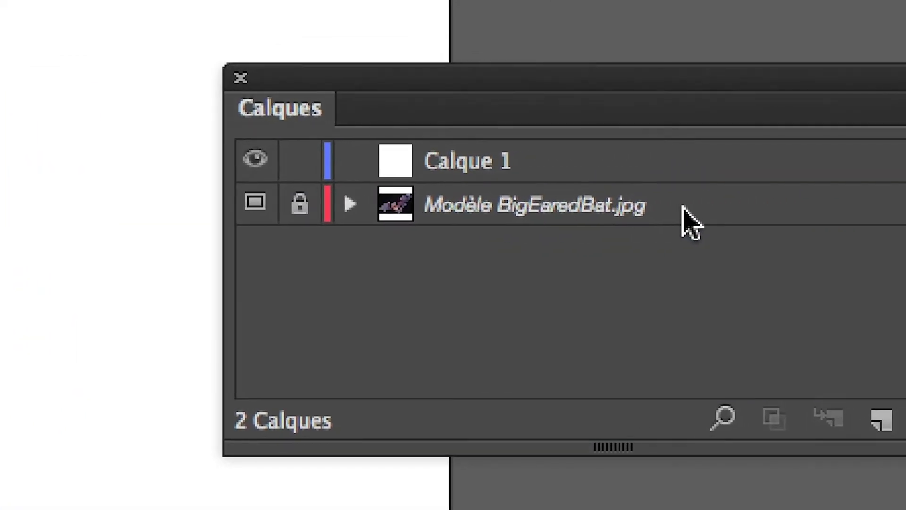
Step: Set the bat photo layer as the Modèle template layer and make Calque 1 active
{"action": "double_click", "coordinate": [637, 213]}
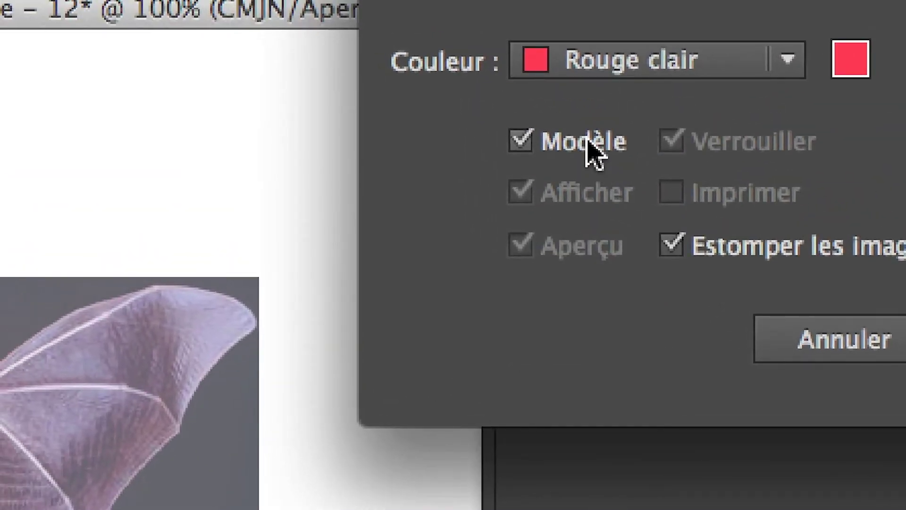
{"action": "left_click", "coordinate": [590, 151]}
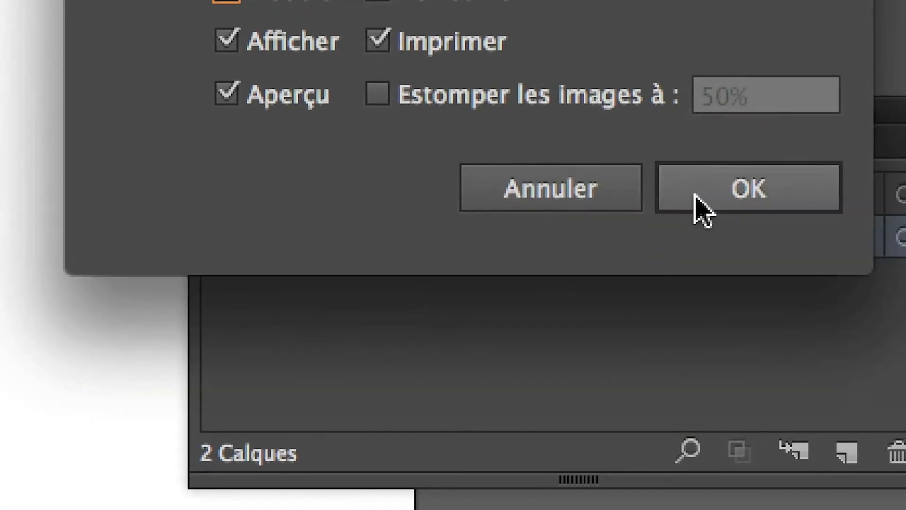
{"action": "left_click", "coordinate": [699, 209]}
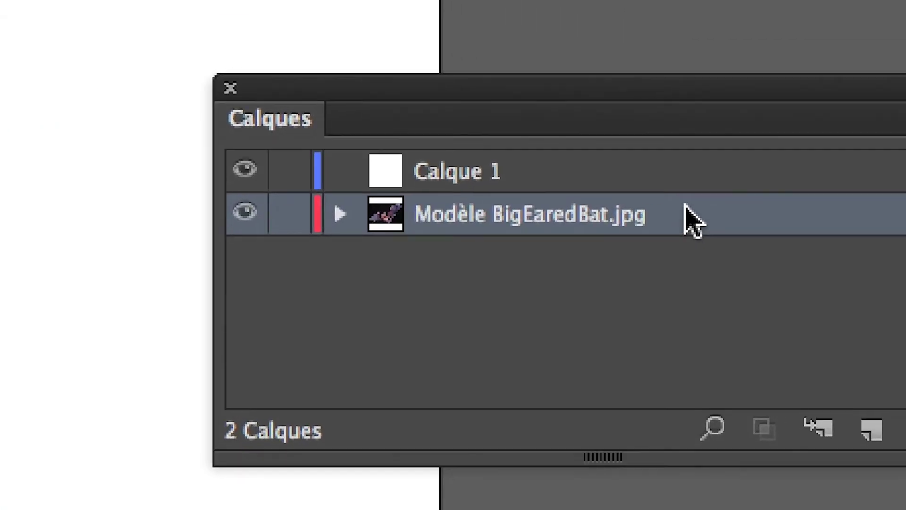
{"action": "double_click", "coordinate": [807, 201]}
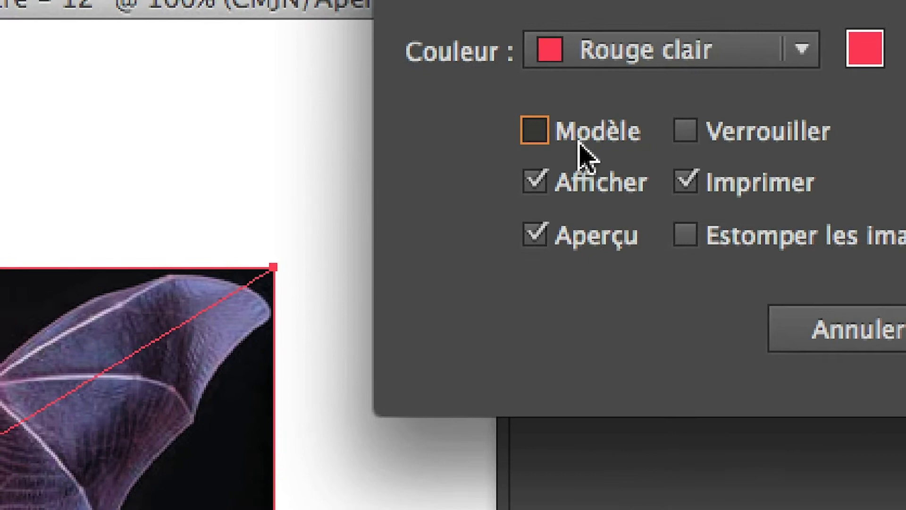
{"action": "left_click", "coordinate": [584, 153]}
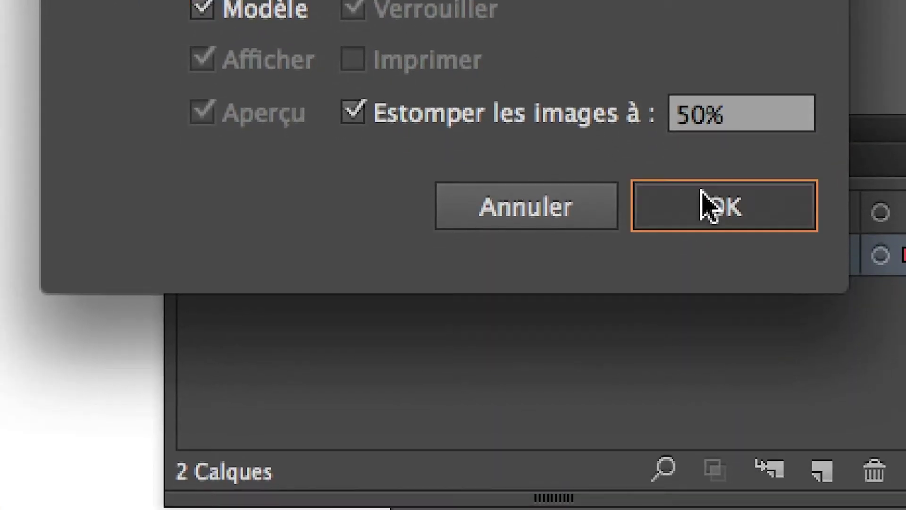
{"action": "left_click", "coordinate": [702, 192]}
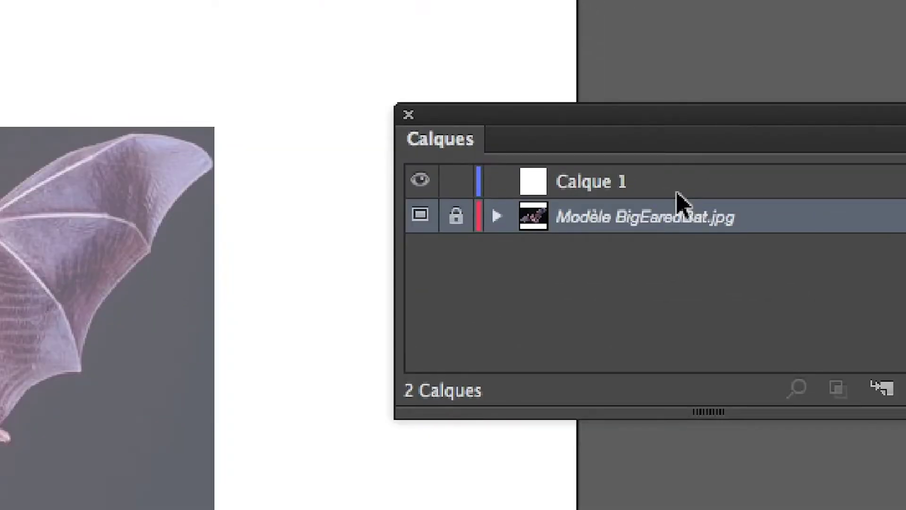
{"action": "left_click", "coordinate": [677, 192]}
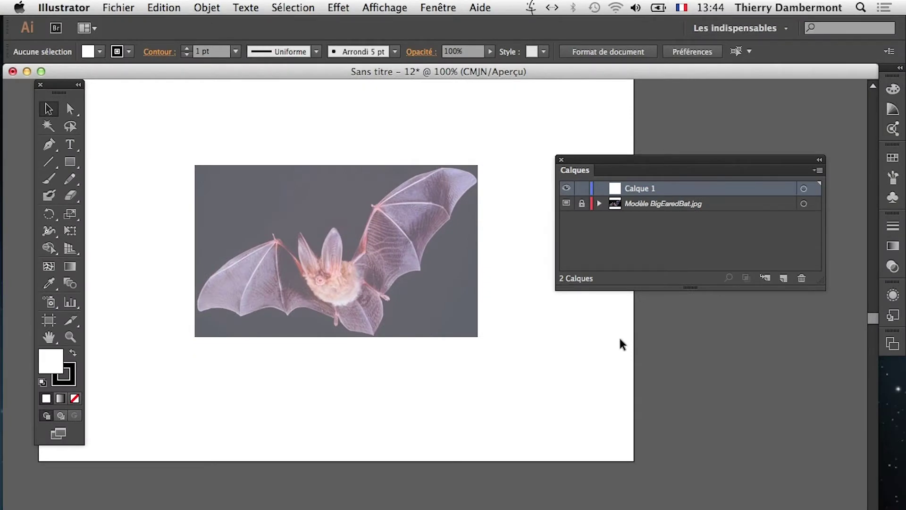
Step: Save the document as chauve-souris-01.ai
{"action": "left_click", "coordinate": [132, 7]}
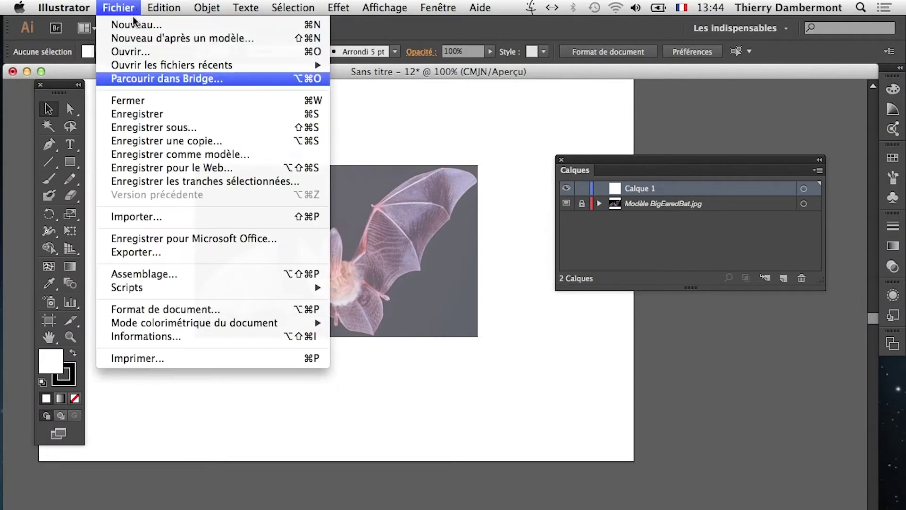
{"action": "left_click", "coordinate": [180, 127]}
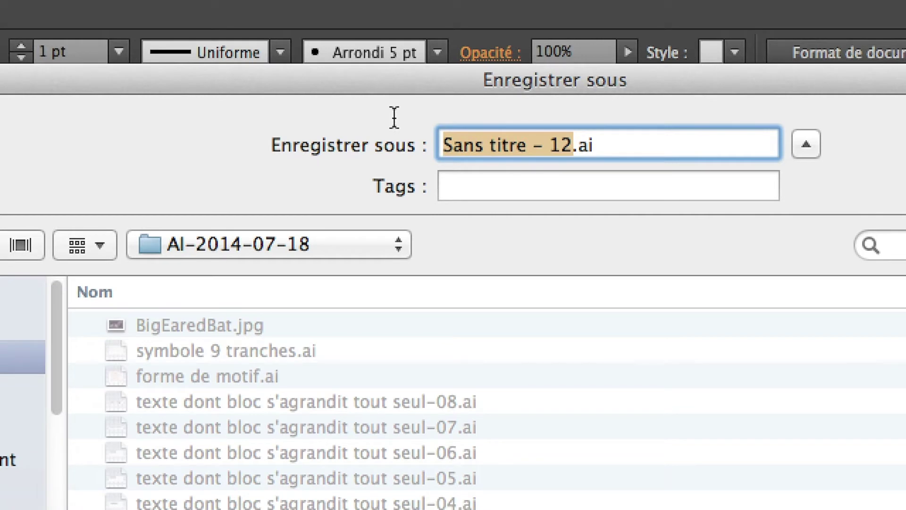
{"action": "type", "text": "chauve-souris"}
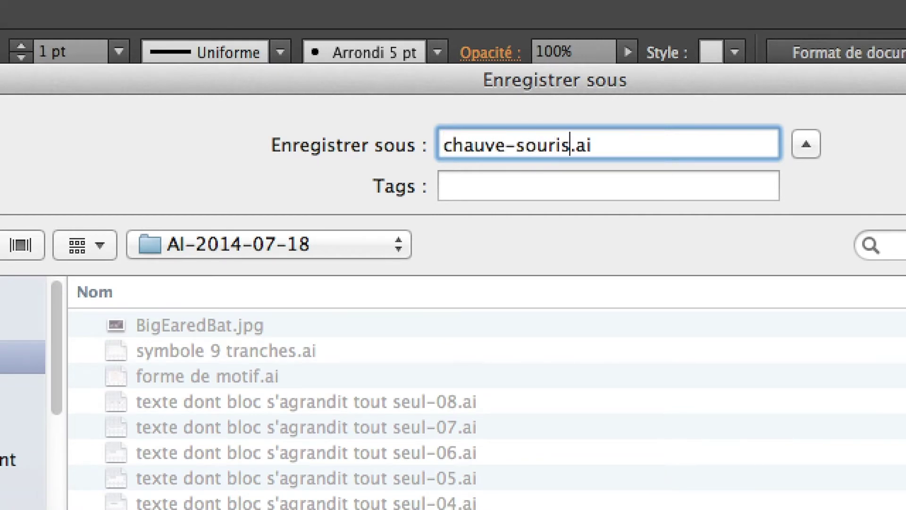
{"action": "type", "text": "-01"}
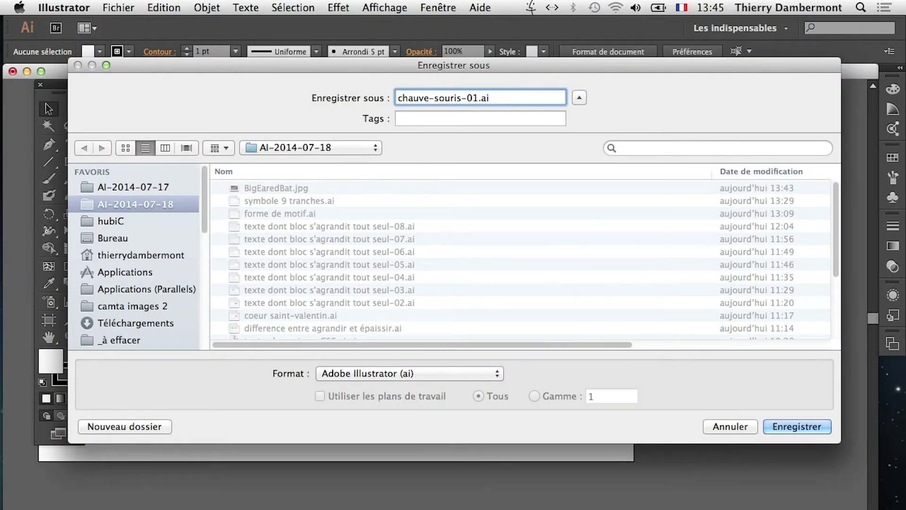
{"action": "key", "text": "Return"}
{"action": "key", "text": "Return"}
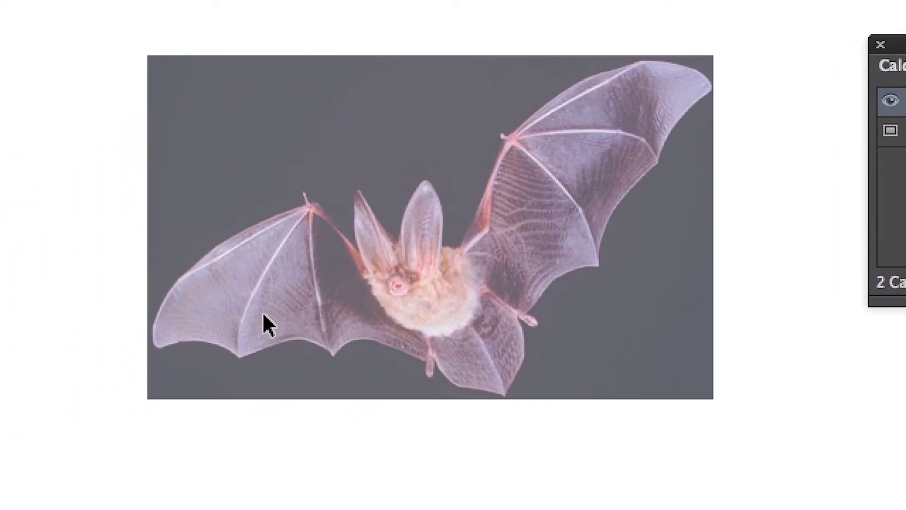
Step: Zoom in on the bat's wing and head, then resize and move the Calques panel
{"action": "scroll", "coordinate": [250, 291], "scroll_direction": "up", "scroll_amount": 2}
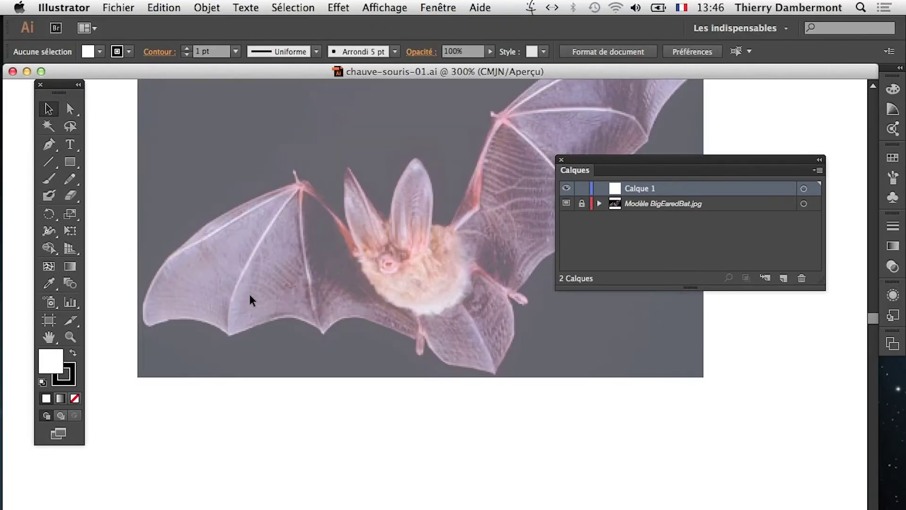
{"action": "scroll", "coordinate": [249, 294], "scroll_direction": "up", "scroll_amount": 1}
{"action": "left_click_drag", "start_coordinate": [242, 348], "coordinate": [315, 375]}
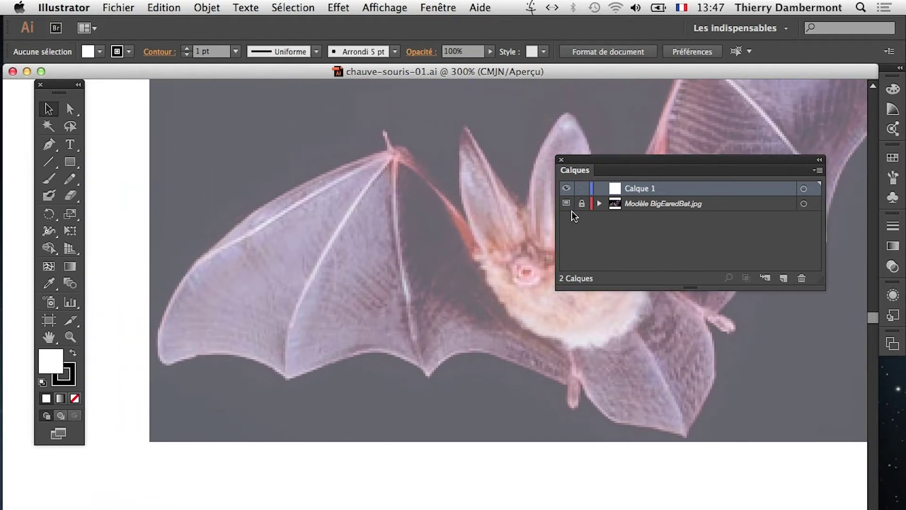
{"action": "left_click_drag", "start_coordinate": [819, 279], "coordinate": [725, 355]}
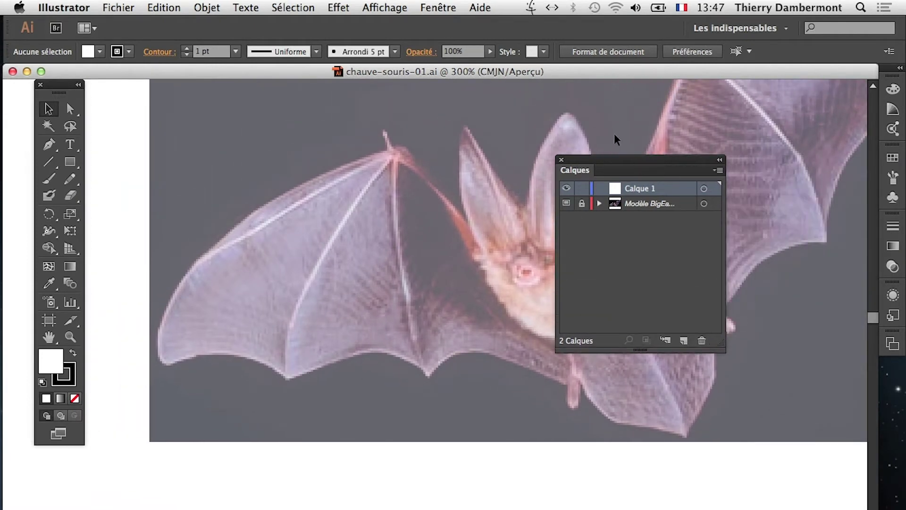
{"action": "left_click_drag", "start_coordinate": [629, 161], "coordinate": [688, 184]}
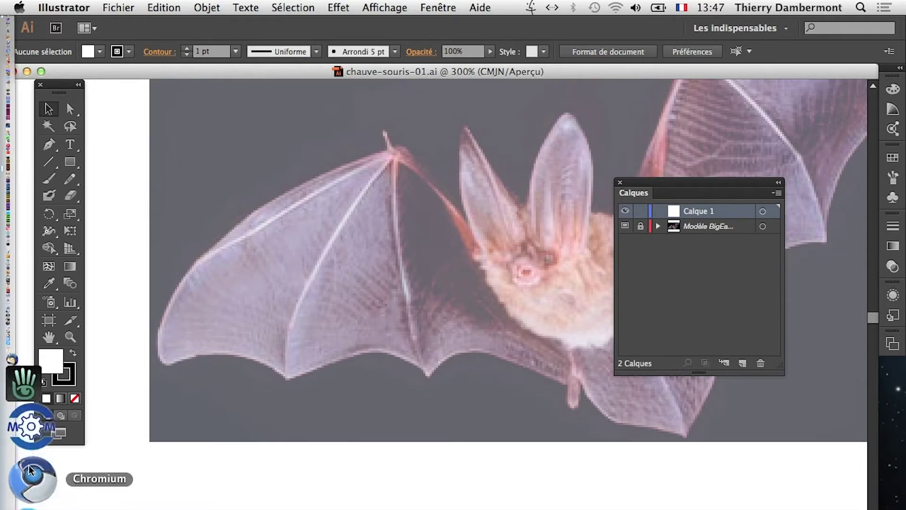
Step: Open a new Firefox window and search Google for pleins déliés
{"action": "left_click", "coordinate": [21, 453]}
{"action": "left_click", "coordinate": [103, 8]}
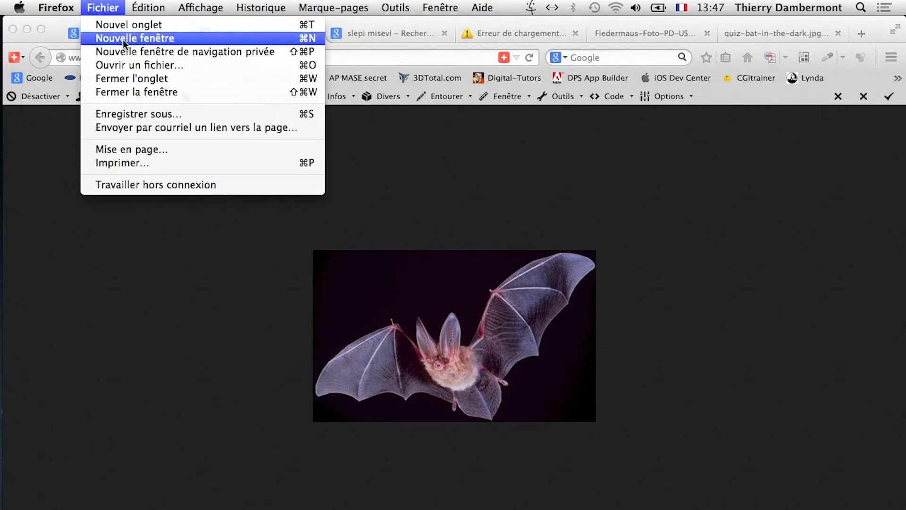
{"action": "left_click", "coordinate": [123, 42]}
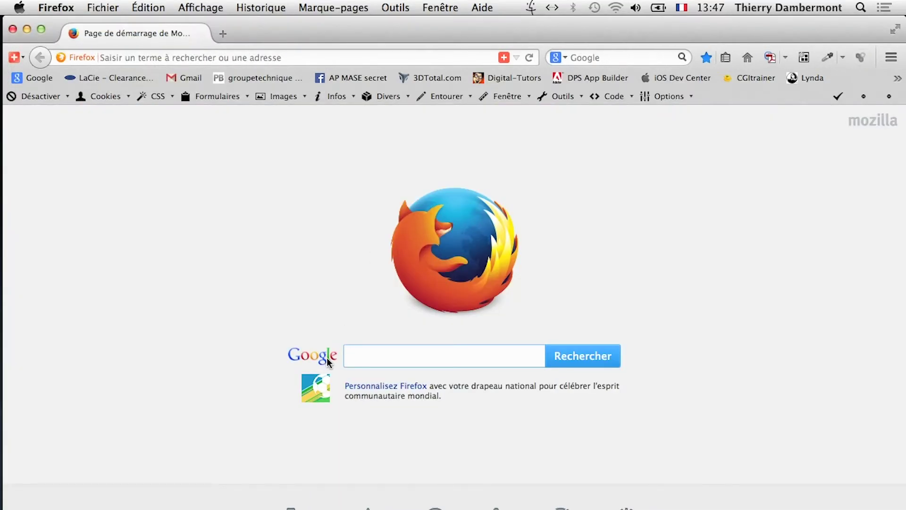
{"action": "type", "text": "pleins déliés"}
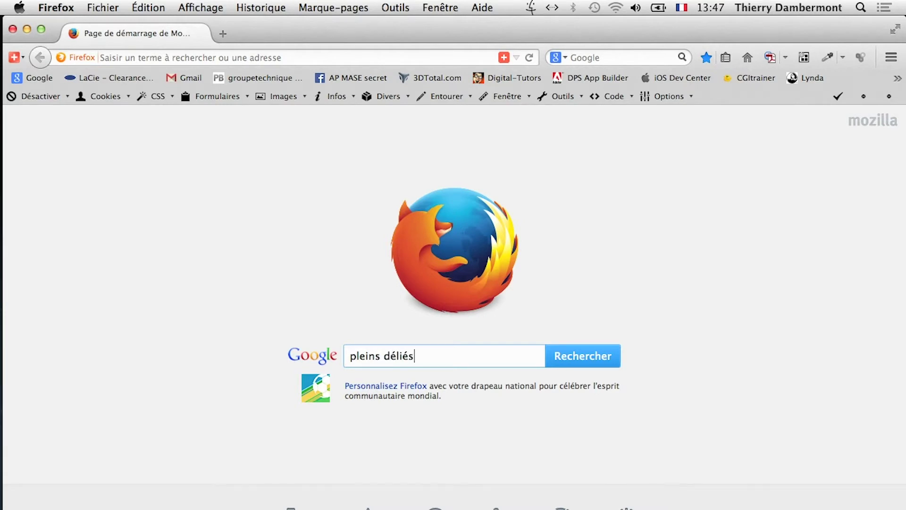
{"action": "key", "text": "Return"}
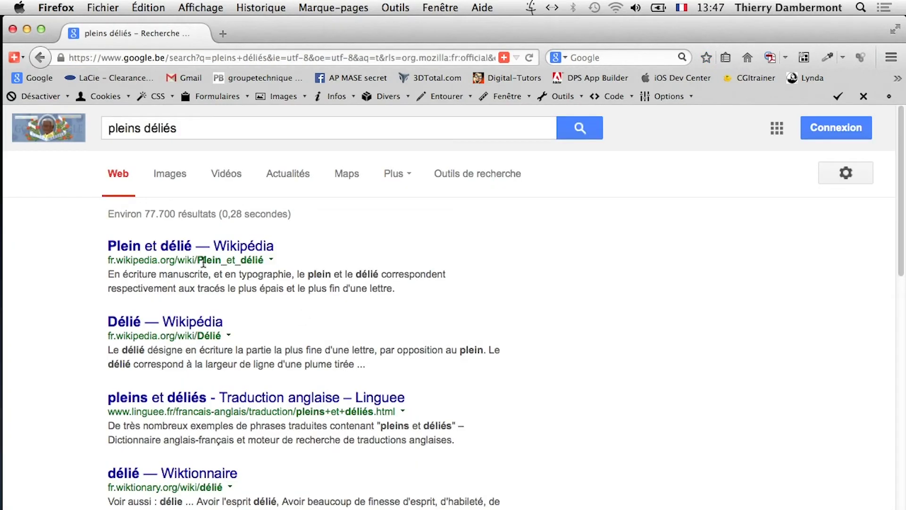
Step: Read the Wikipedia article Plein et délié, then return to Illustrator
{"action": "left_click", "coordinate": [194, 247]}
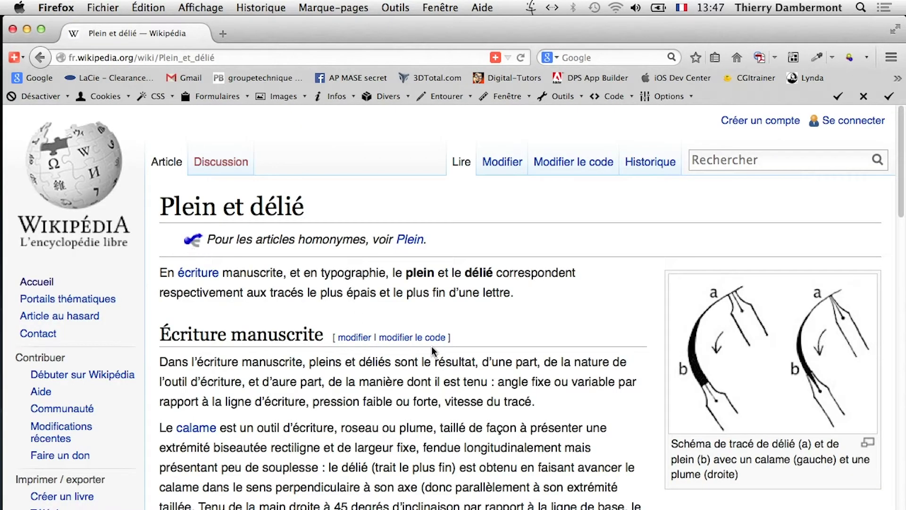
{"action": "scroll", "coordinate": [618, 424], "scroll_direction": "down", "scroll_amount": 1}
{"action": "scroll", "coordinate": [613, 422], "scroll_direction": "down", "scroll_amount": 2}
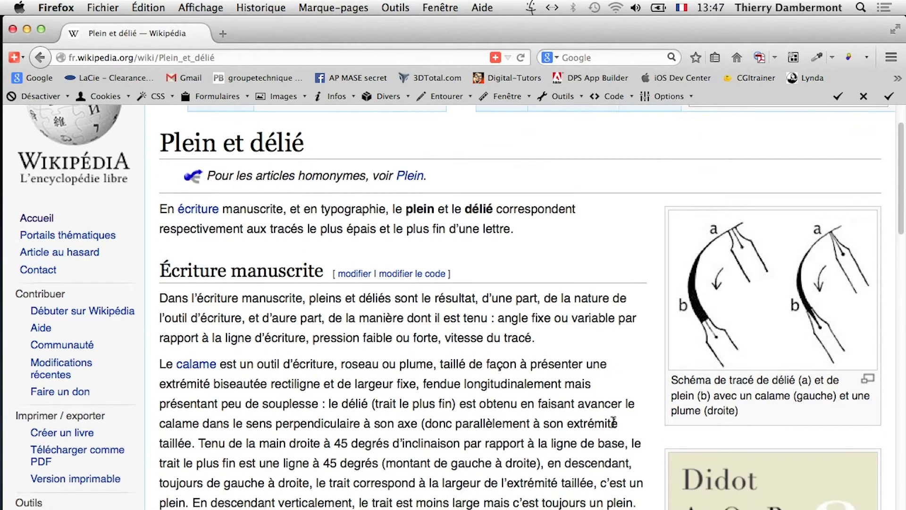
{"action": "scroll", "coordinate": [614, 422], "scroll_direction": "down", "scroll_amount": 5}
{"action": "scroll", "coordinate": [614, 422], "scroll_direction": "down", "scroll_amount": 7}
{"action": "scroll", "coordinate": [337, 343], "scroll_direction": "up", "scroll_amount": 15}
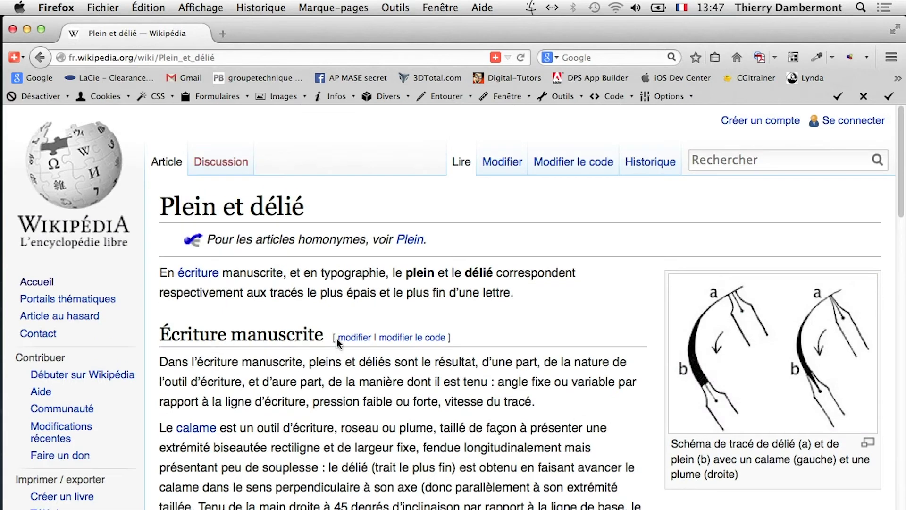
{"action": "key", "text": "super+Tab"}
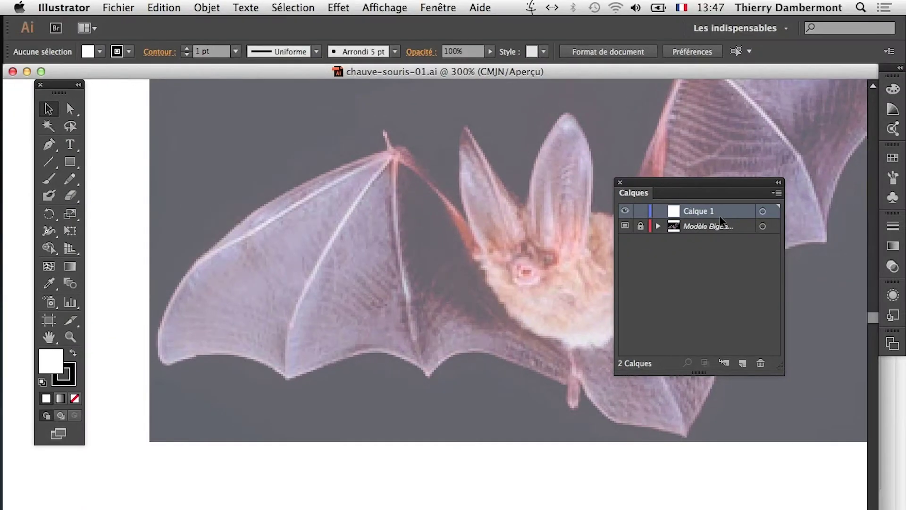
Step: Start a Pen path by placing its first anchor on the bat's left wing tip
{"action": "left_click", "coordinate": [50, 147]}
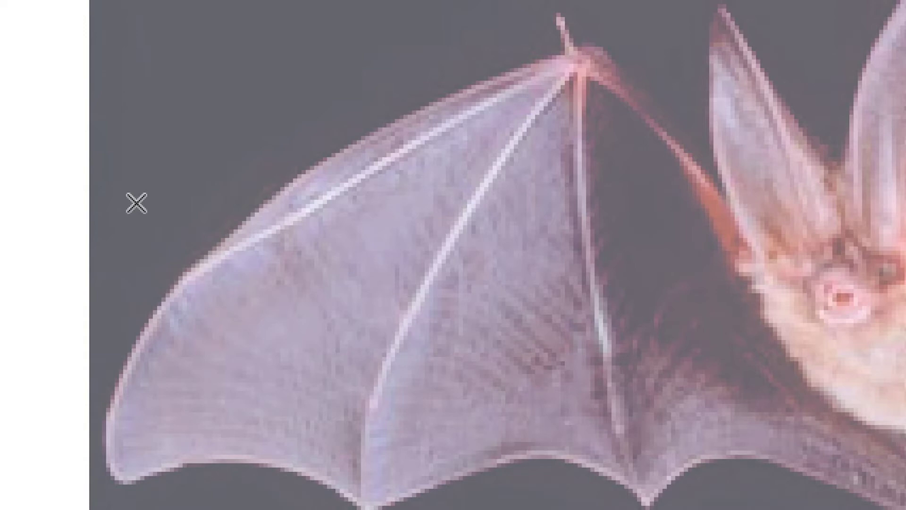
{"action": "scroll", "coordinate": [136, 203], "scroll_direction": "down", "scroll_amount": 2}
{"action": "scroll", "coordinate": [140, 229], "scroll_direction": "down", "scroll_amount": 3}
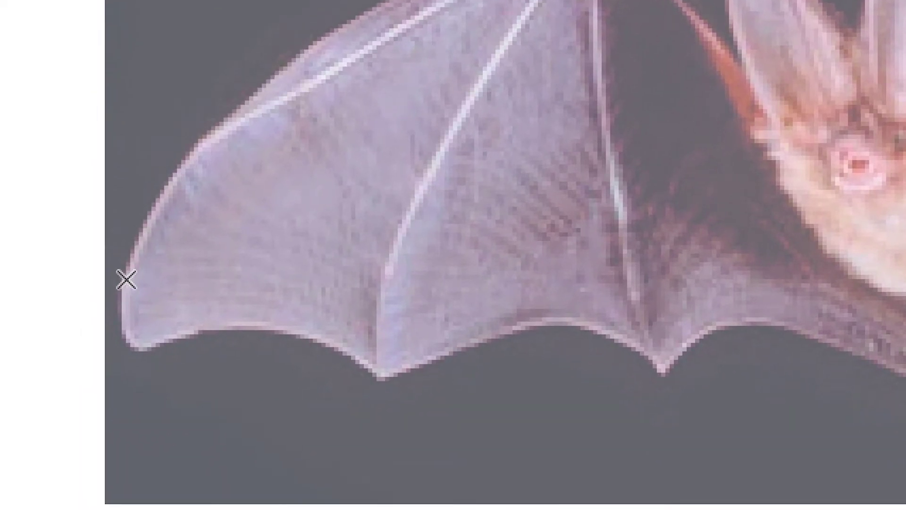
{"action": "left_click", "coordinate": [126, 279]}
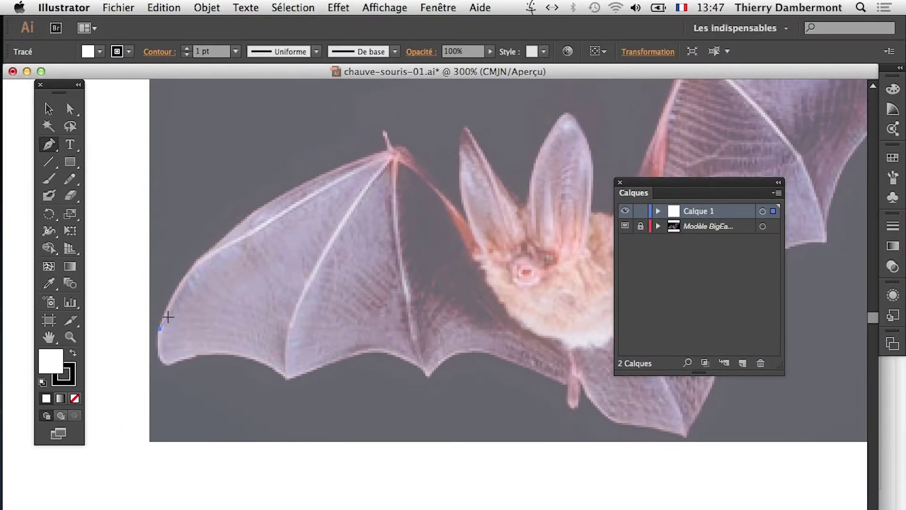
Step: Disable the Pen tool rubber-band preview in the anchor point display preferences
{"action": "left_click", "coordinate": [75, 6]}
{"action": "mouse_move", "coordinate": [75, 47]}
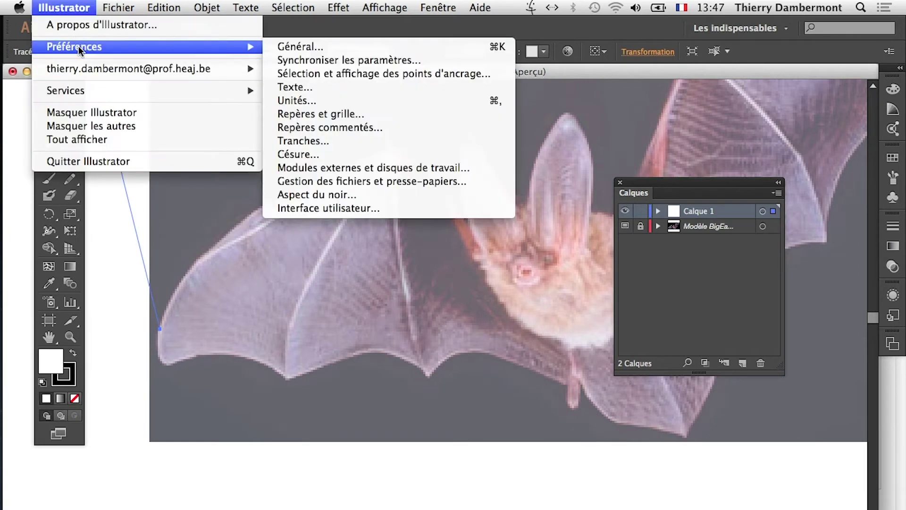
{"action": "left_click", "coordinate": [296, 248]}
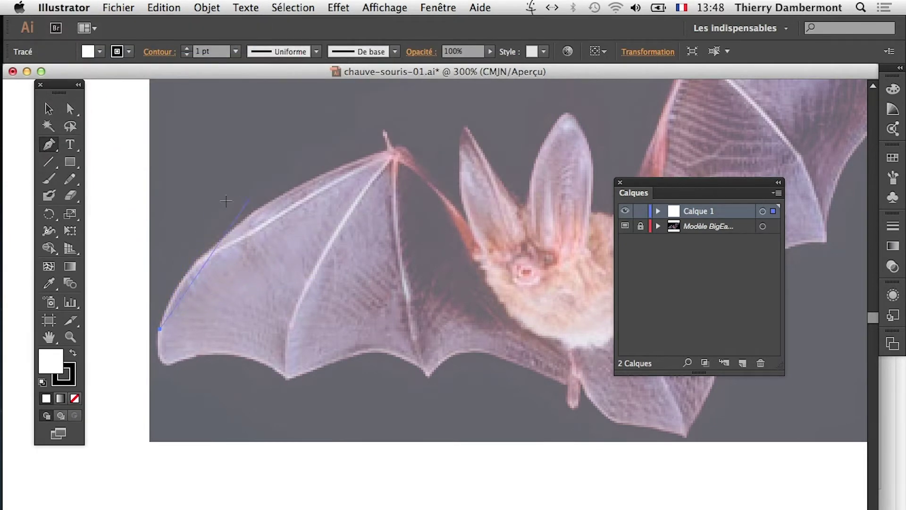
{"action": "left_click", "coordinate": [82, 7]}
{"action": "mouse_move", "coordinate": [74, 47]}
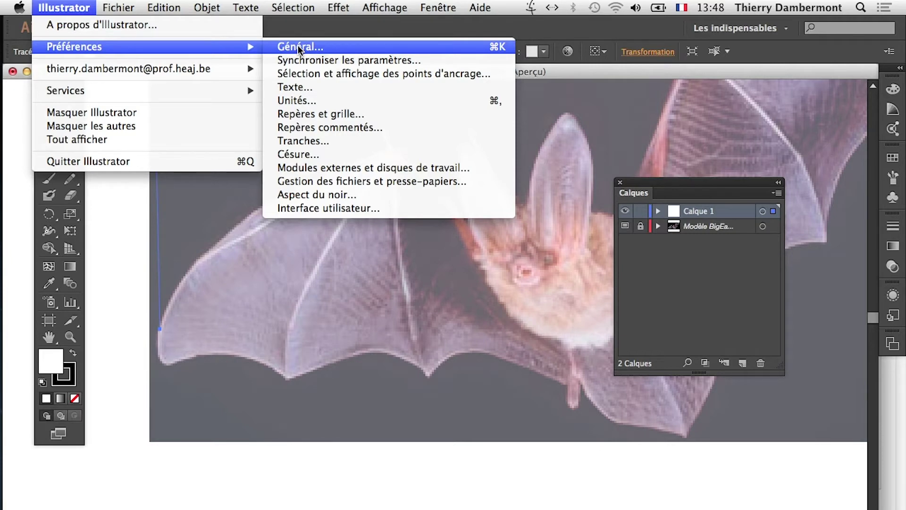
{"action": "left_click", "coordinate": [305, 75]}
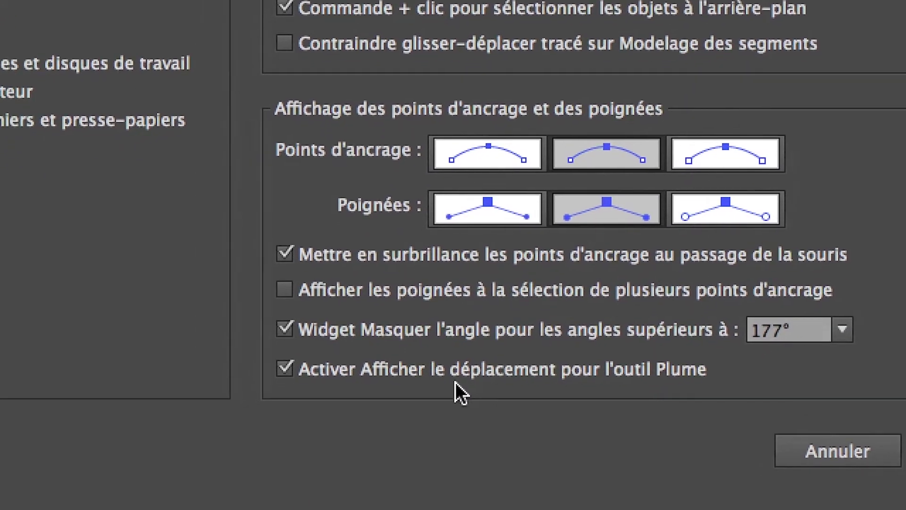
{"action": "left_click", "coordinate": [436, 382]}
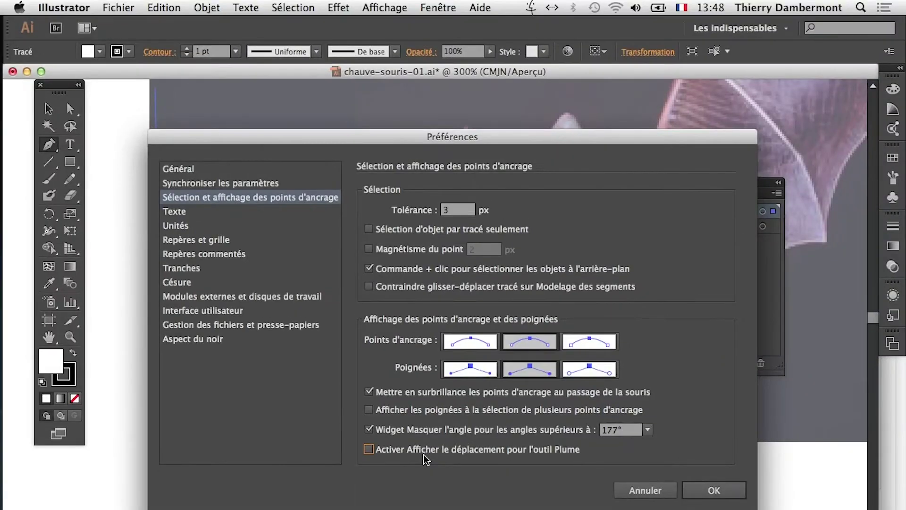
{"action": "left_click", "coordinate": [699, 489]}
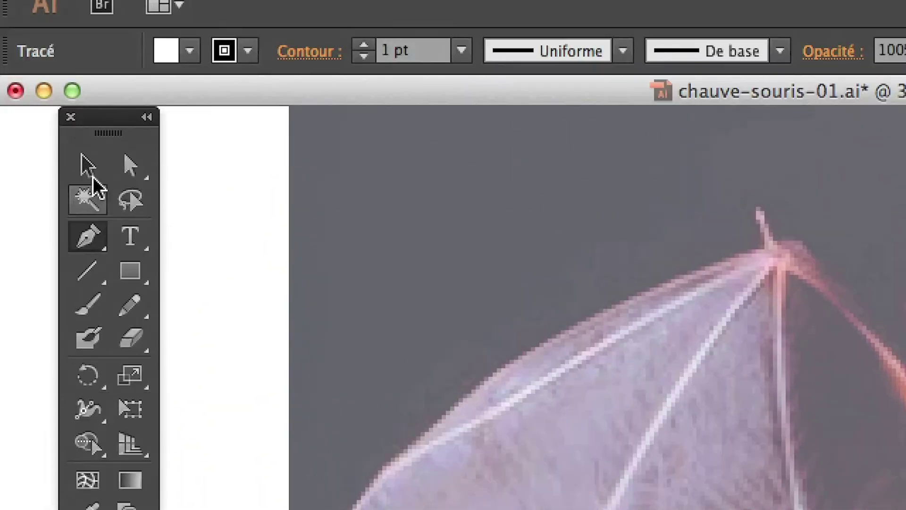
{"action": "left_click", "coordinate": [93, 179]}
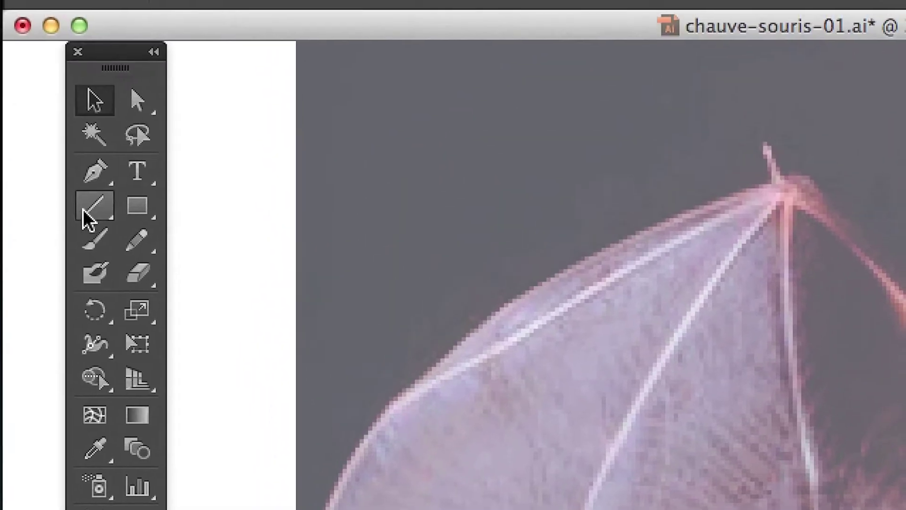
{"action": "left_click", "coordinate": [94, 171]}
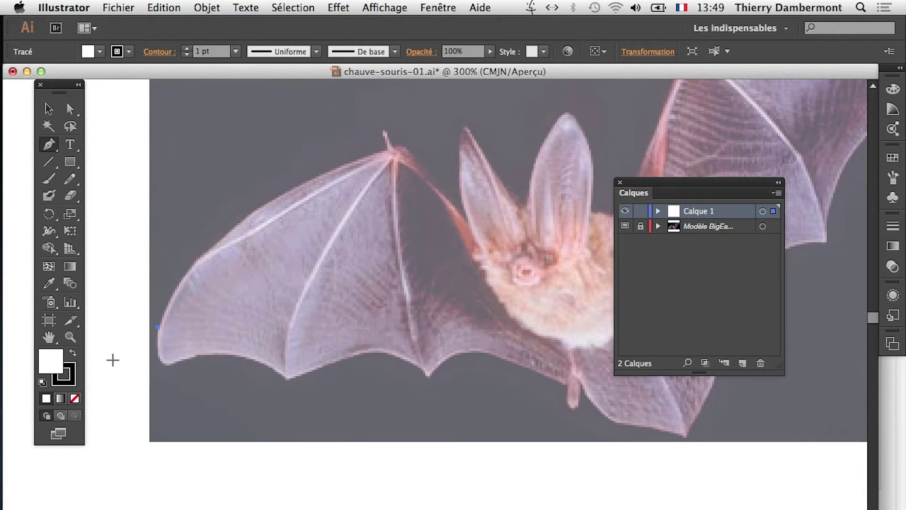
{"action": "left_click", "coordinate": [64, 7]}
{"action": "mouse_move", "coordinate": [75, 47]}
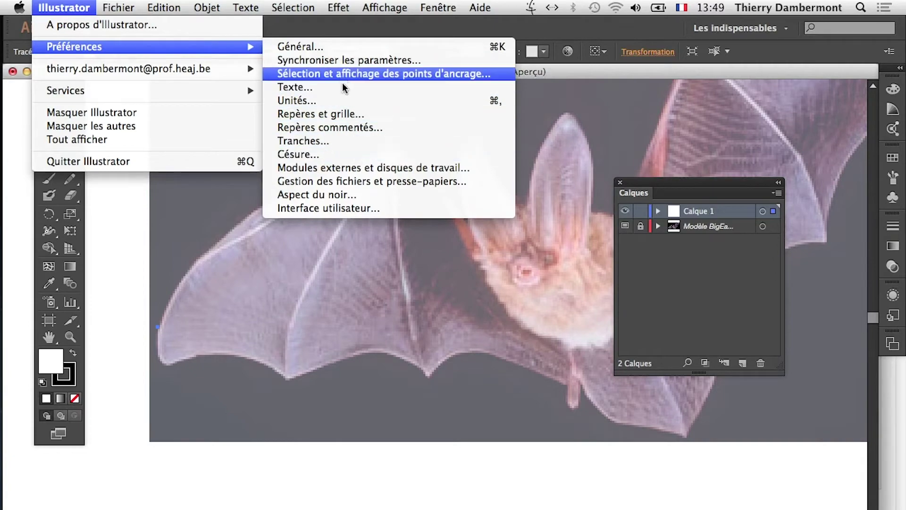
{"action": "left_click", "coordinate": [341, 74]}
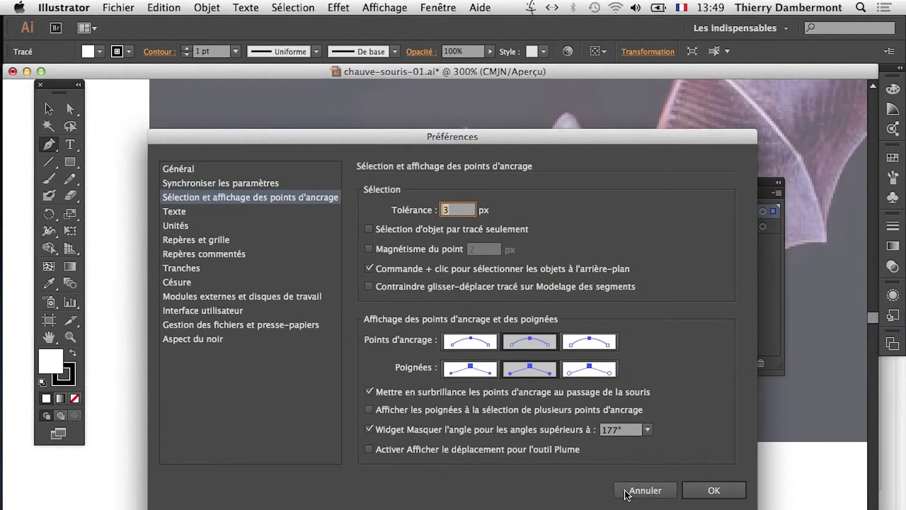
{"action": "left_click", "coordinate": [630, 491]}
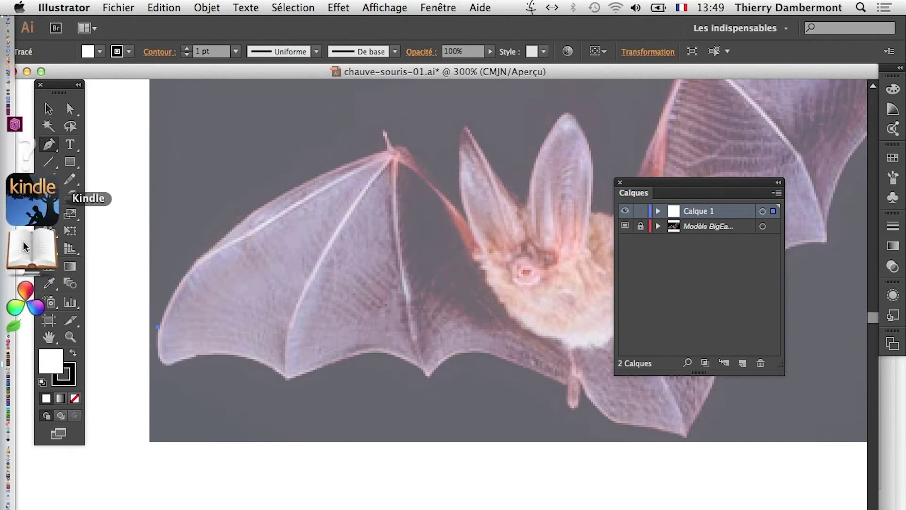
{"action": "left_click_drag", "start_coordinate": [58, 90], "coordinate": [225, 125]}
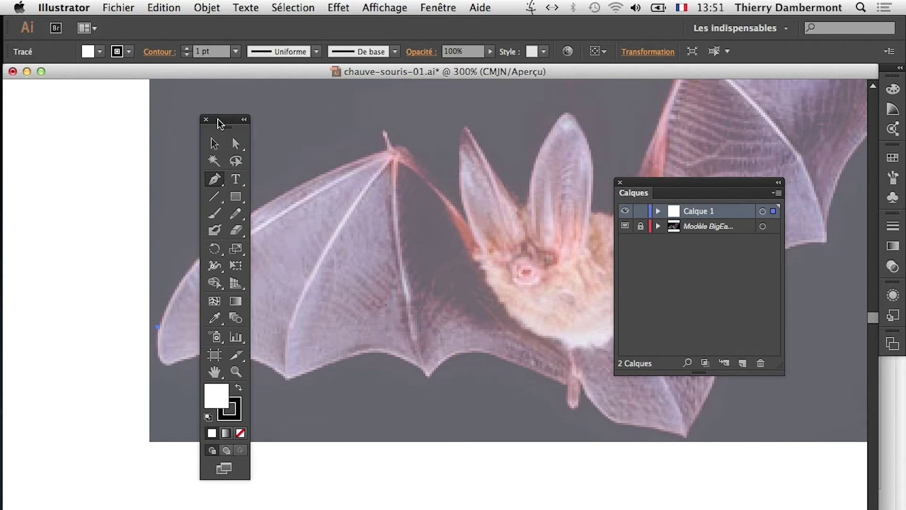
{"action": "left_click_drag", "start_coordinate": [228, 122], "coordinate": [59, 104]}
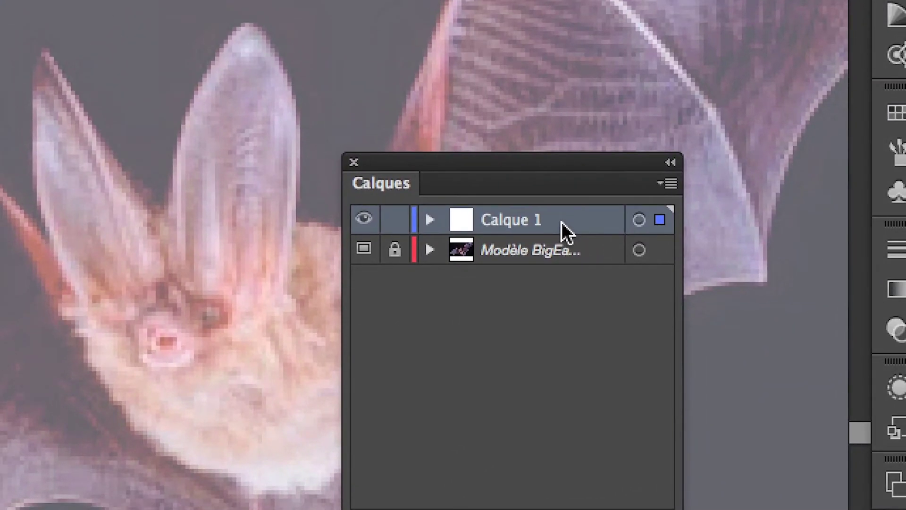
Step: Change layer Calque 1's colour from light blue to Rouge clair
{"action": "double_click", "coordinate": [561, 222]}
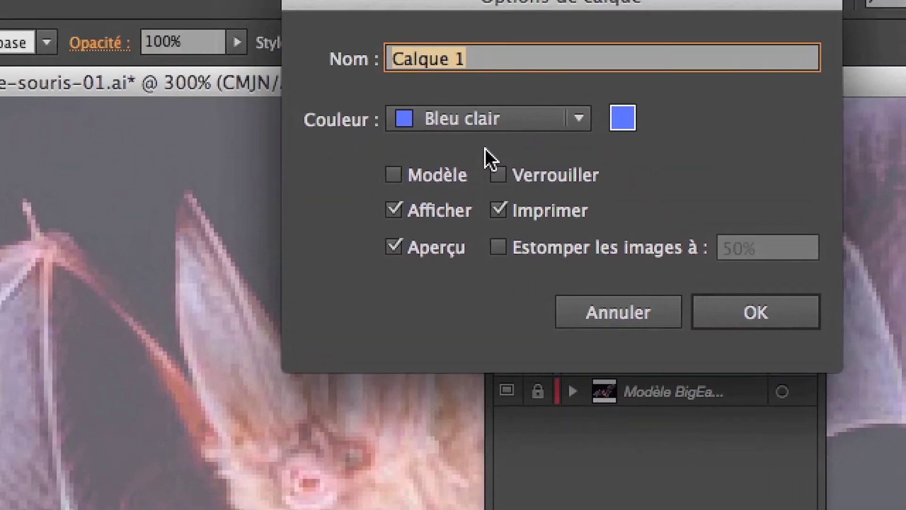
{"action": "left_click", "coordinate": [485, 142]}
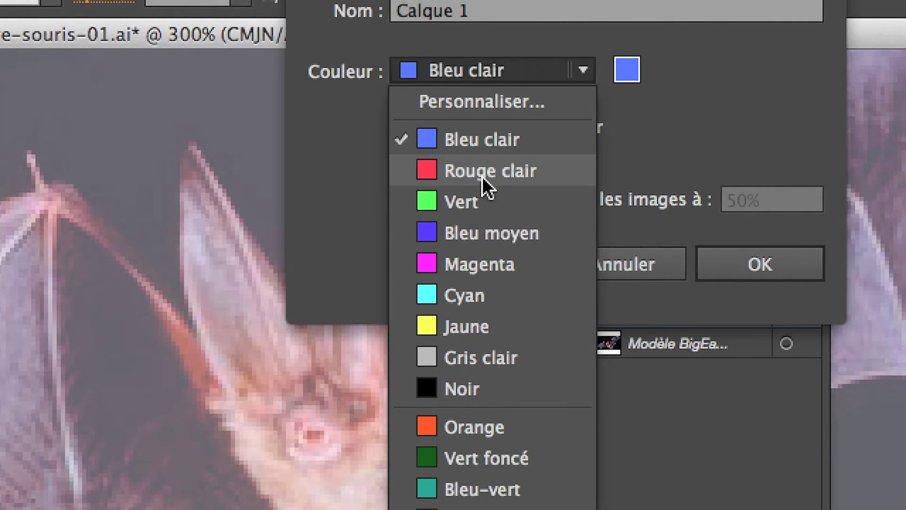
{"action": "left_click", "coordinate": [482, 194]}
{"action": "left_click", "coordinate": [572, 207]}
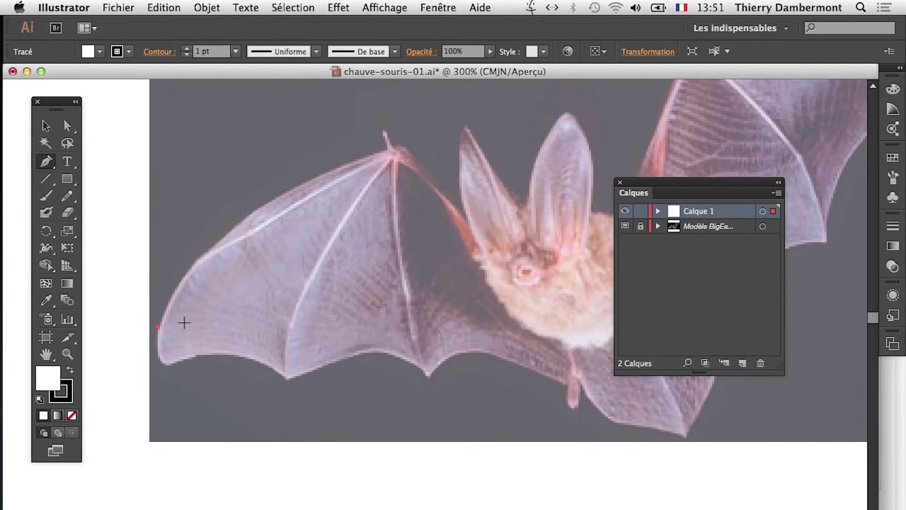
Step: Set anchor display to hollow-circle handles and the largest anchor point style
{"action": "left_click", "coordinate": [59, 7]}
{"action": "mouse_move", "coordinate": [57, 14]}
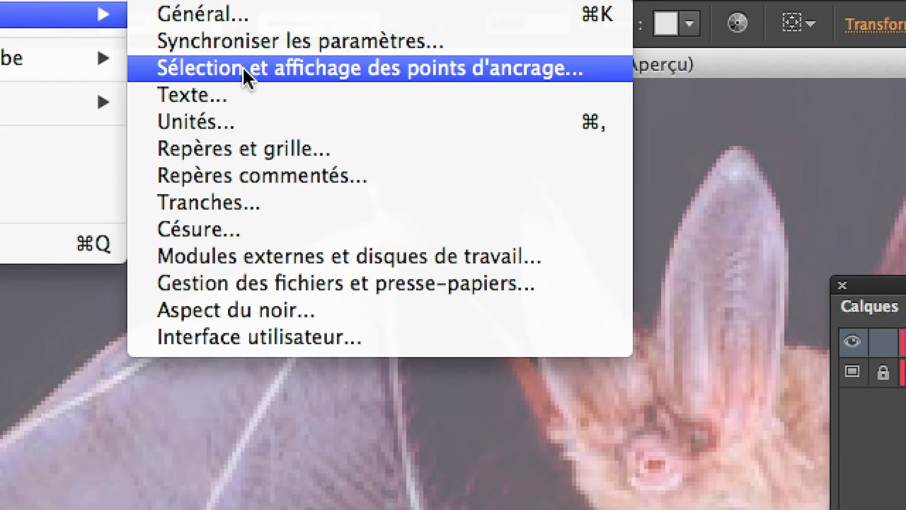
{"action": "left_click", "coordinate": [243, 67]}
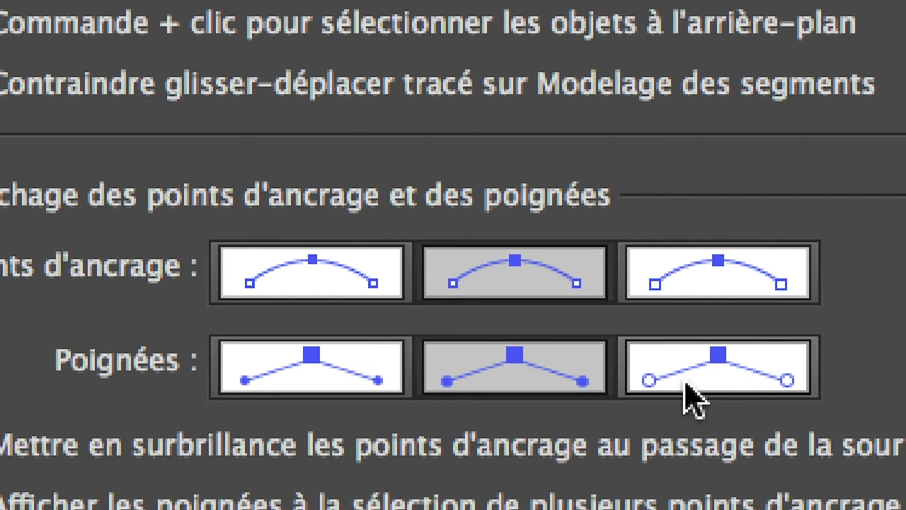
{"action": "left_click", "coordinate": [782, 376]}
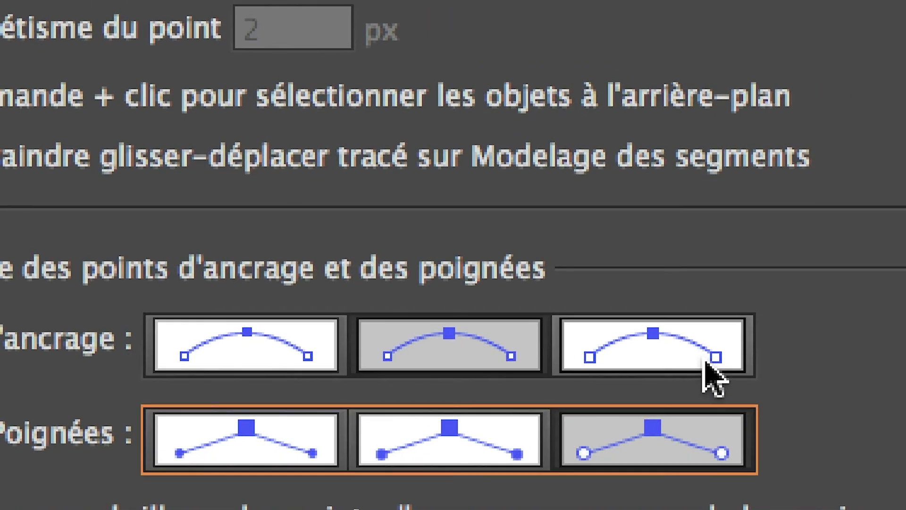
{"action": "left_click", "coordinate": [708, 364]}
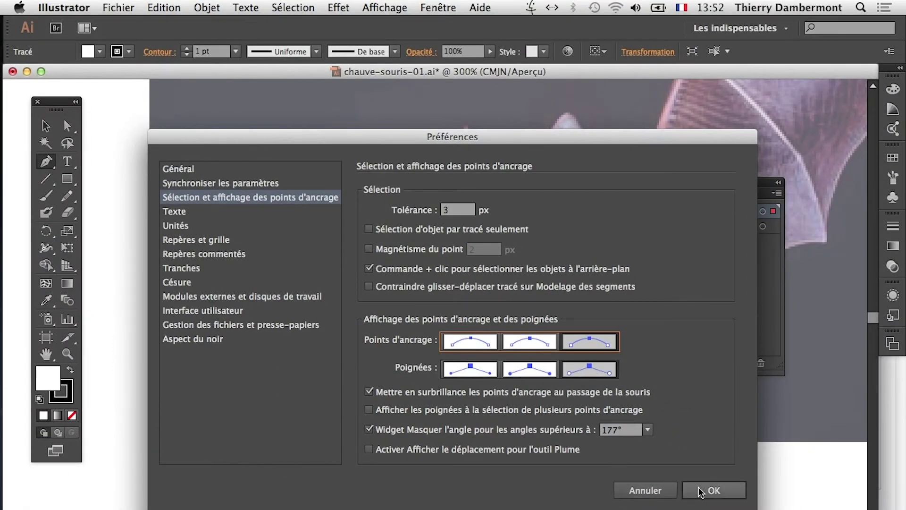
{"action": "left_click", "coordinate": [700, 491]}
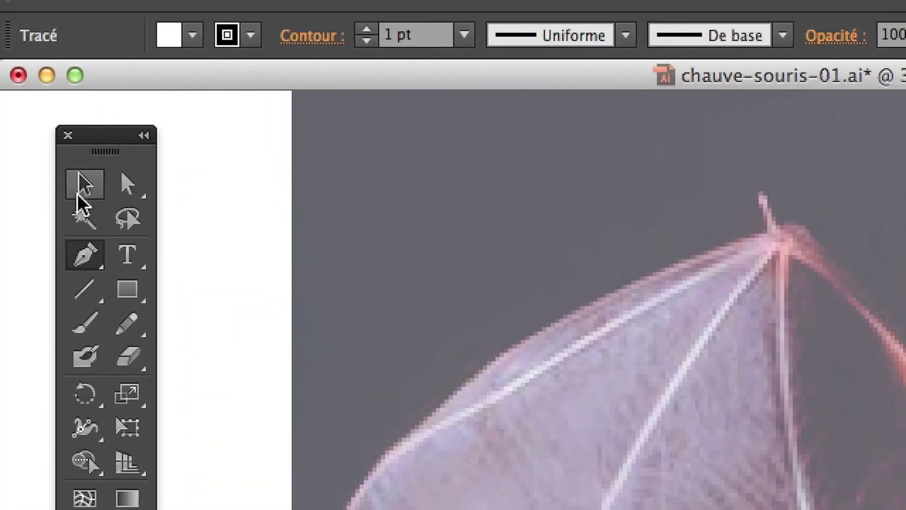
Step: Restart the Pen outline at the left wing tip with a smooth anchor up the leading edge
{"action": "left_click", "coordinate": [81, 194]}
{"action": "left_click_drag", "start_coordinate": [138, 296], "coordinate": [201, 359]}
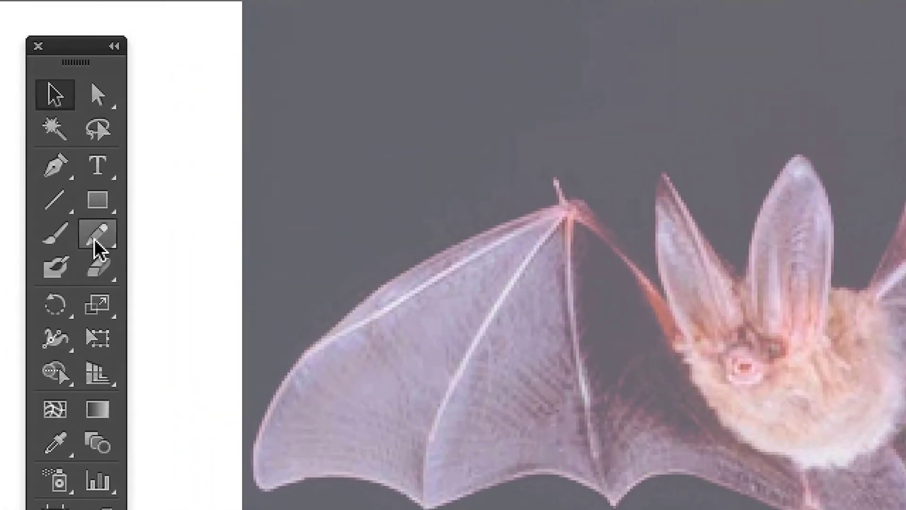
{"action": "left_click", "coordinate": [76, 234]}
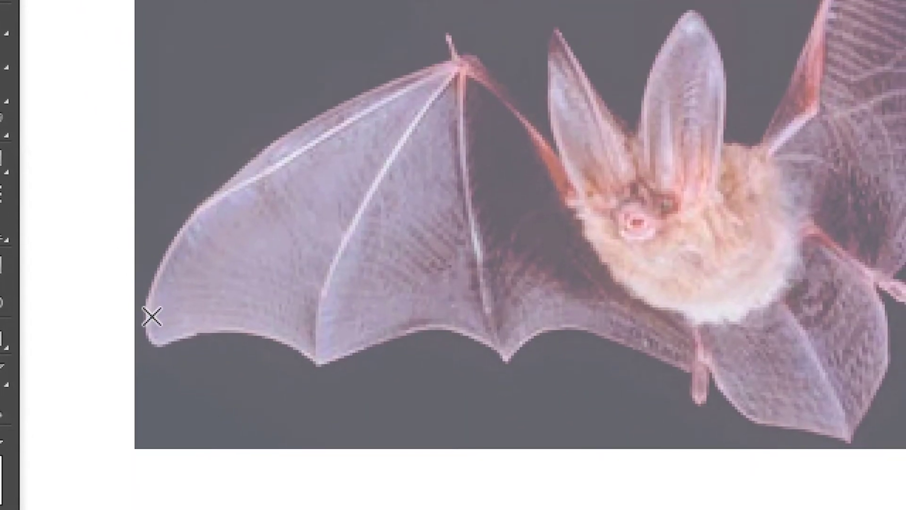
{"action": "key", "text": "p"}
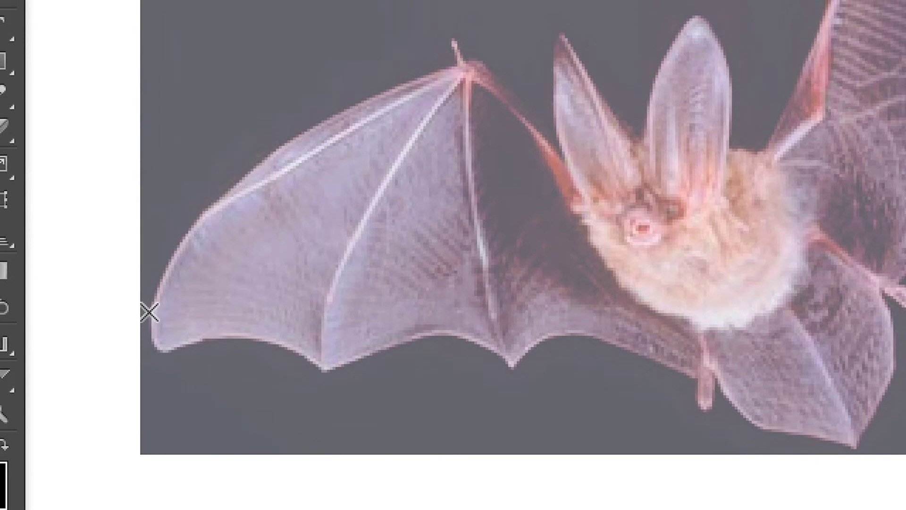
{"action": "left_click", "coordinate": [148, 312]}
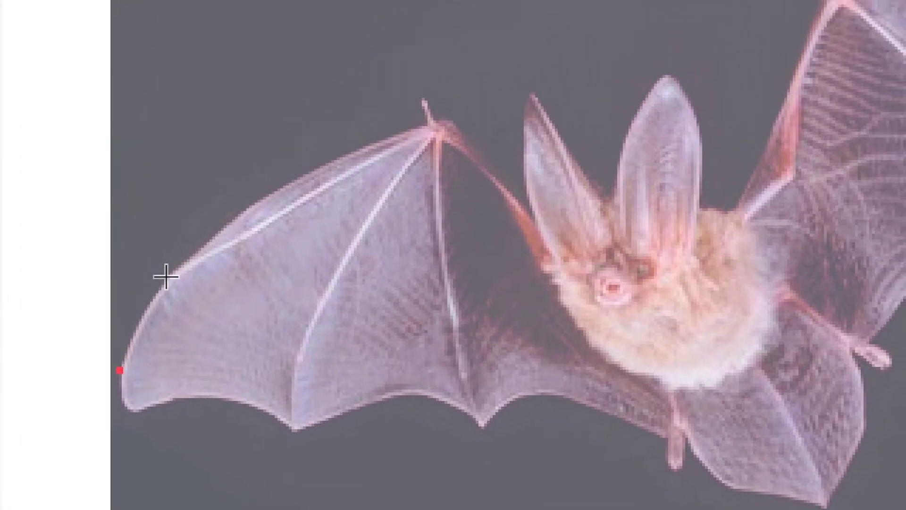
{"action": "left_click", "coordinate": [169, 273]}
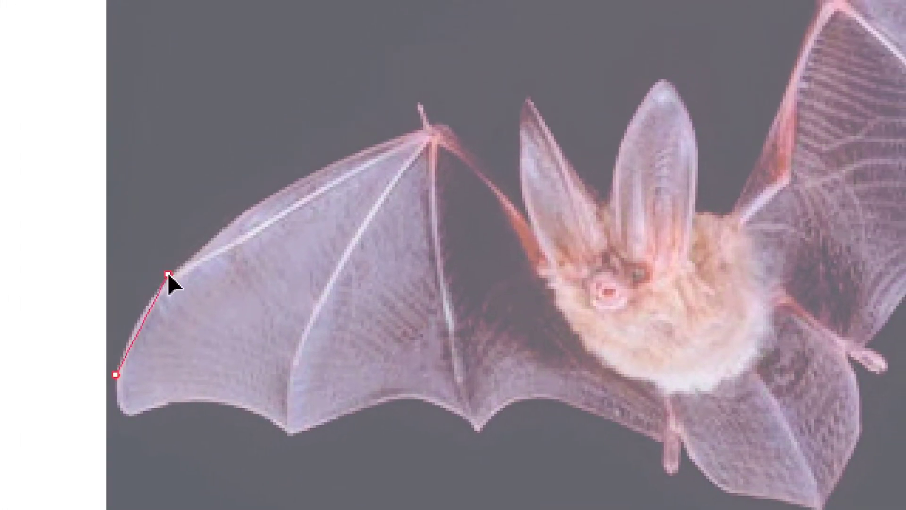
{"action": "left_click_drag", "start_coordinate": [172, 270], "coordinate": [174, 267]}
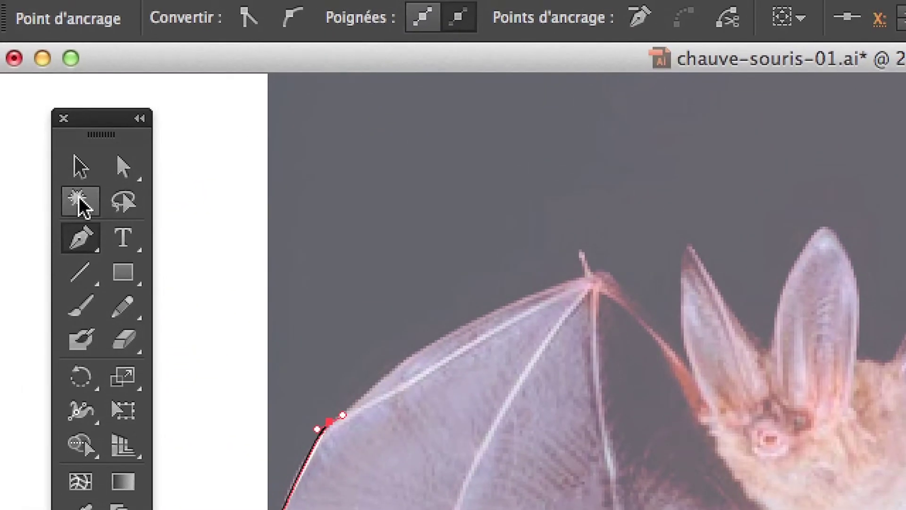
Step: Reshape the first wing-edge segment and set the path to no stroke and no fill
{"action": "left_click", "coordinate": [71, 213]}
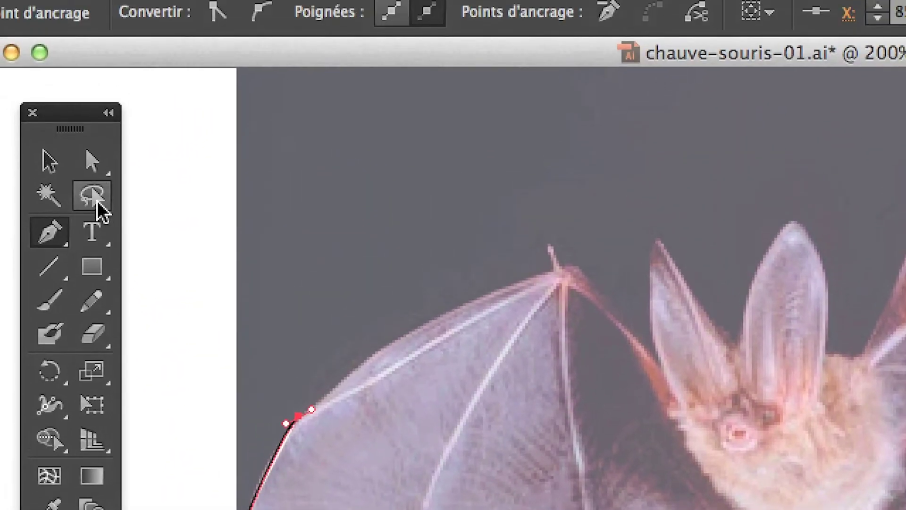
{"action": "left_click", "coordinate": [95, 188]}
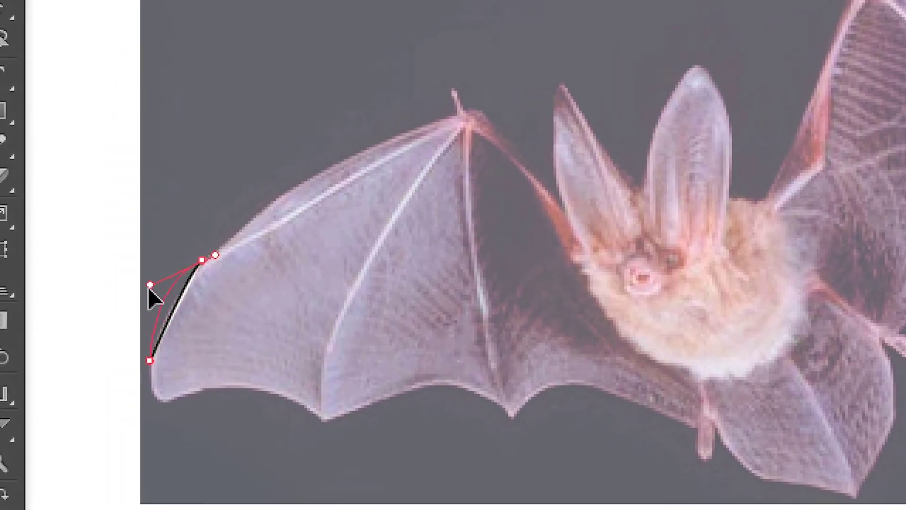
{"action": "mouse_move", "coordinate": [165, 280]}
{"action": "left_mouse_down"}
{"action": "mouse_move", "coordinate": [157, 297]}
{"action": "mouse_move", "coordinate": [176, 309]}
{"action": "mouse_move", "coordinate": [158, 305]}
{"action": "left_mouse_up"}
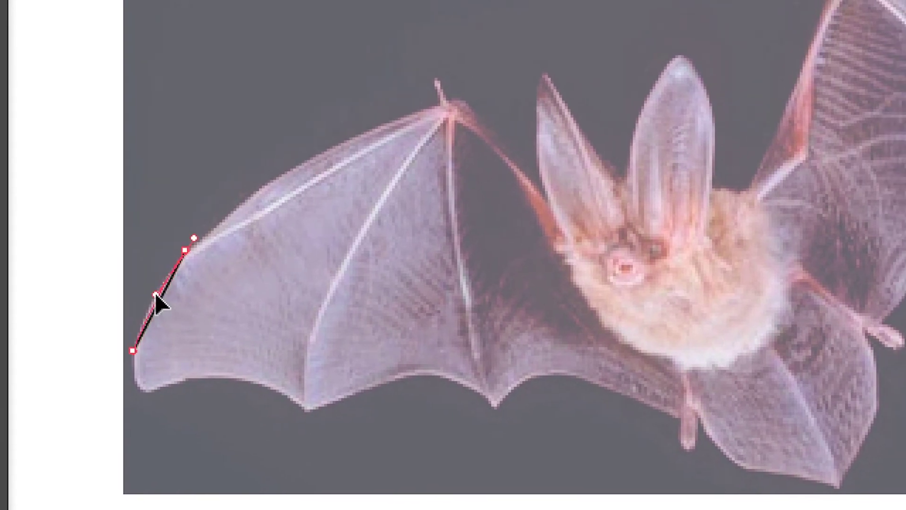
{"action": "left_click_drag", "start_coordinate": [158, 305], "coordinate": [157, 315]}
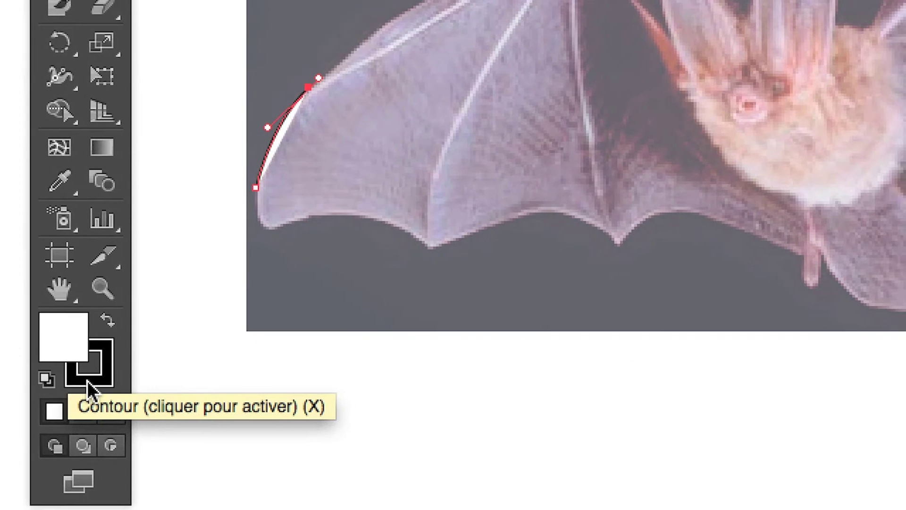
{"action": "left_click", "coordinate": [85, 384]}
{"action": "left_click", "coordinate": [98, 394]}
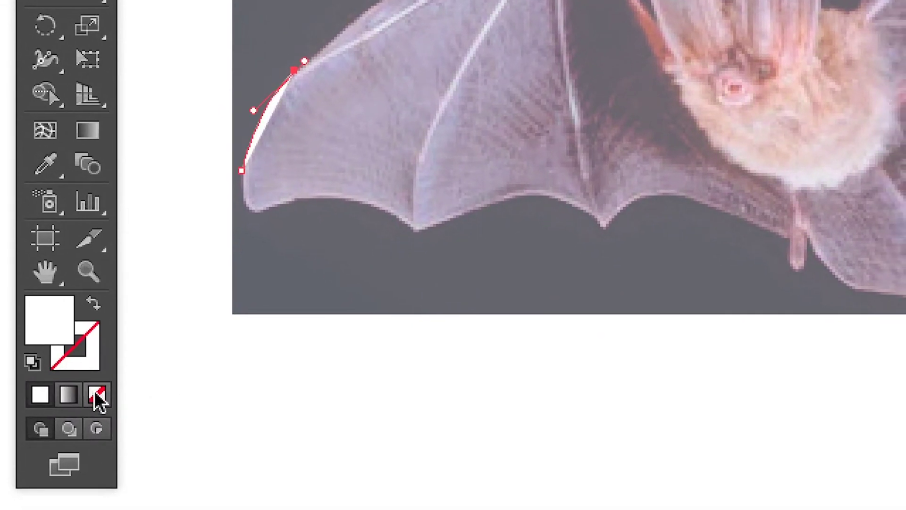
{"action": "left_click", "coordinate": [98, 397]}
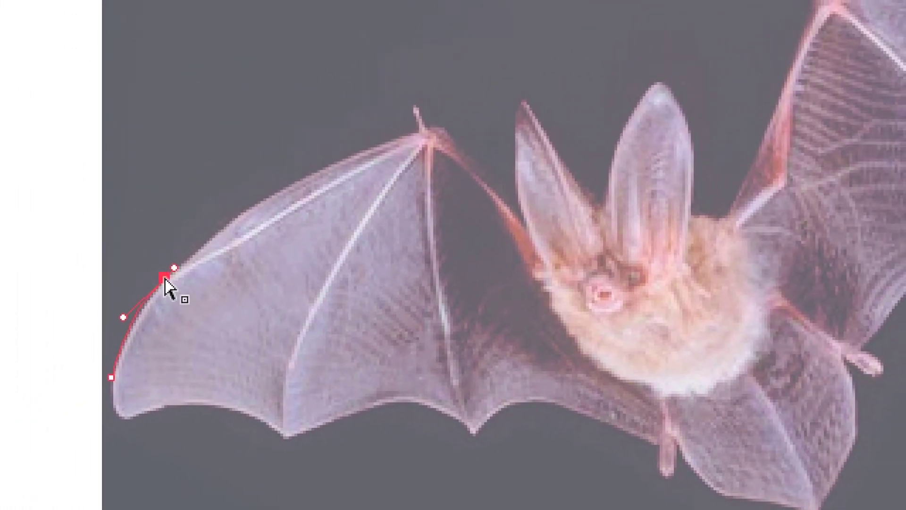
{"action": "mouse_move", "coordinate": [165, 283]}
{"action": "left_mouse_down"}
{"action": "mouse_move", "coordinate": [175, 283]}
{"action": "mouse_move", "coordinate": [157, 271]}
{"action": "left_mouse_up"}
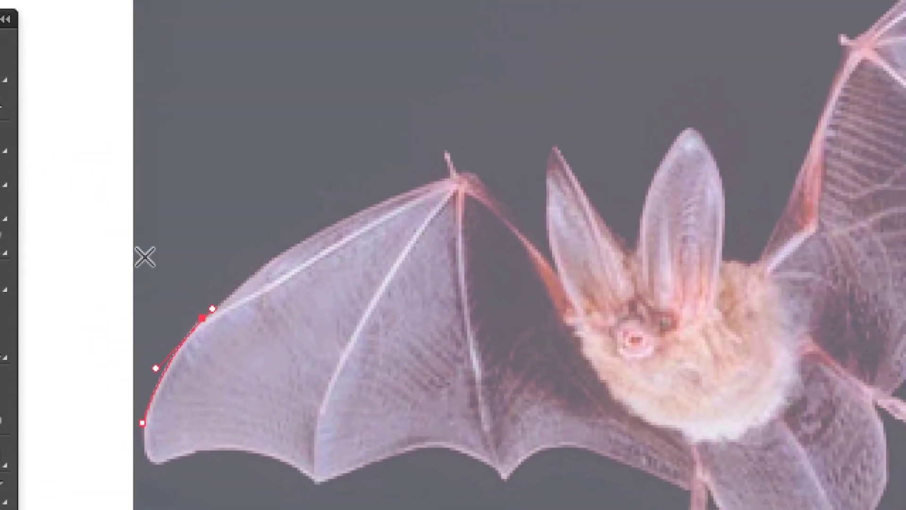
Step: Add smooth anchors along the upper wing edge, over the ear and head toward the right wing
{"action": "left_click_drag", "start_coordinate": [196, 246], "coordinate": [214, 243]}
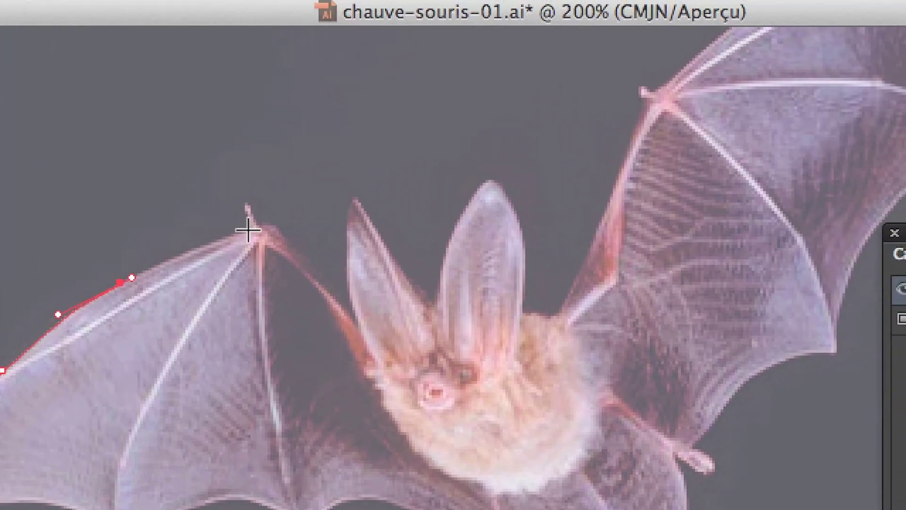
{"action": "mouse_move", "coordinate": [248, 230]}
{"action": "left_mouse_down"}
{"action": "mouse_move", "coordinate": [211, 243]}
{"action": "mouse_move", "coordinate": [217, 238]}
{"action": "left_mouse_up"}
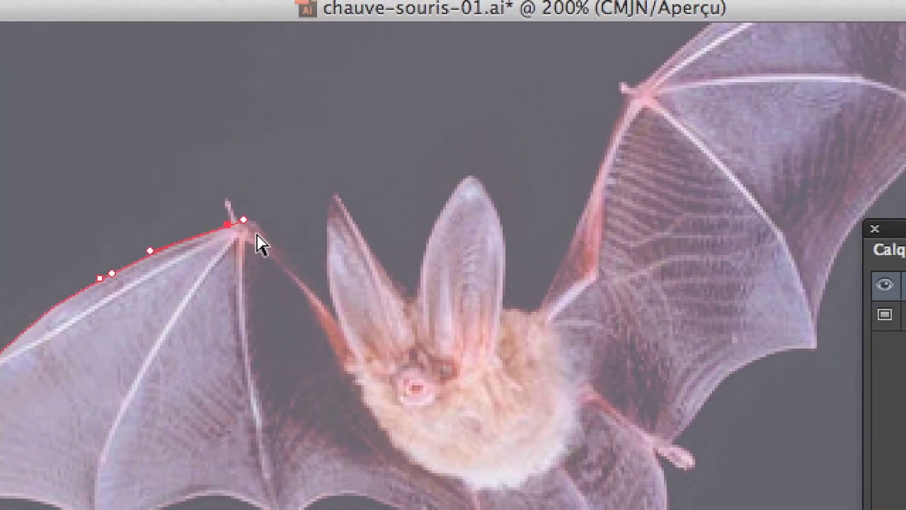
{"action": "left_click_drag", "start_coordinate": [328, 213], "coordinate": [335, 224]}
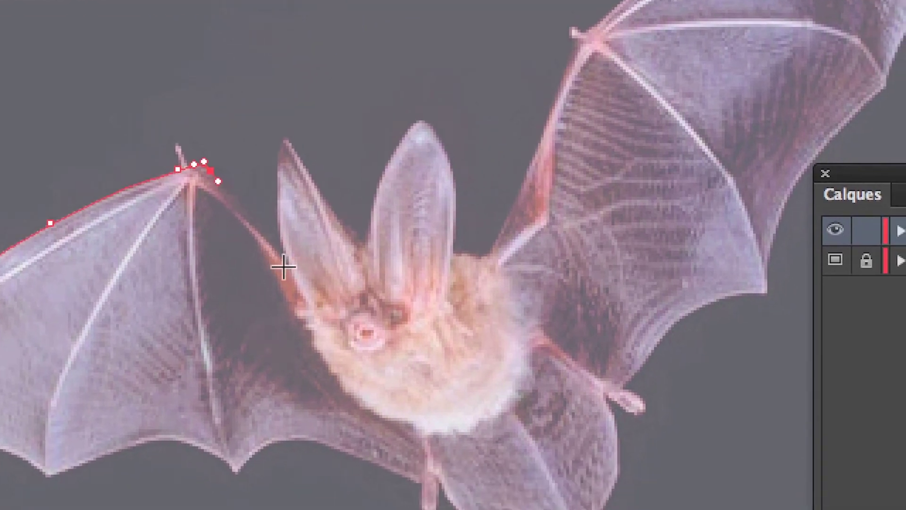
{"action": "left_click_drag", "start_coordinate": [292, 268], "coordinate": [300, 279]}
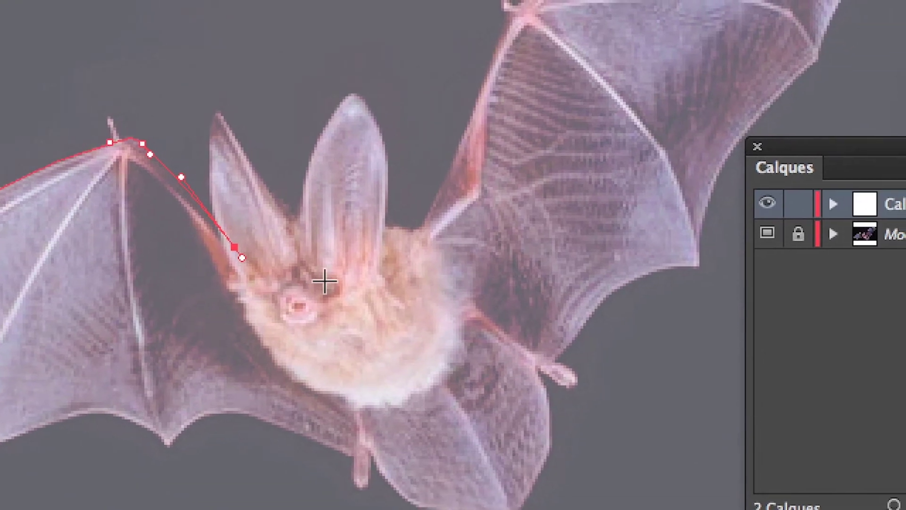
{"action": "left_click_drag", "start_coordinate": [414, 343], "coordinate": [432, 341]}
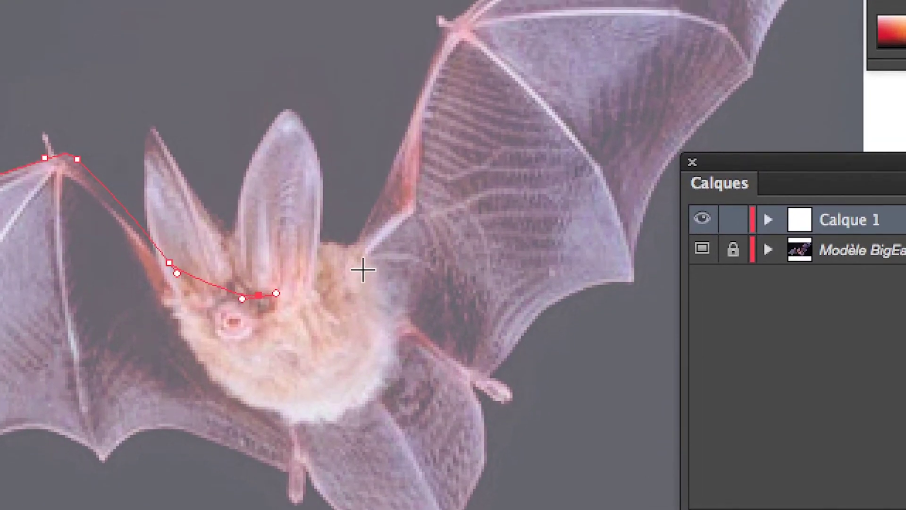
{"action": "left_click_drag", "start_coordinate": [353, 264], "coordinate": [363, 257]}
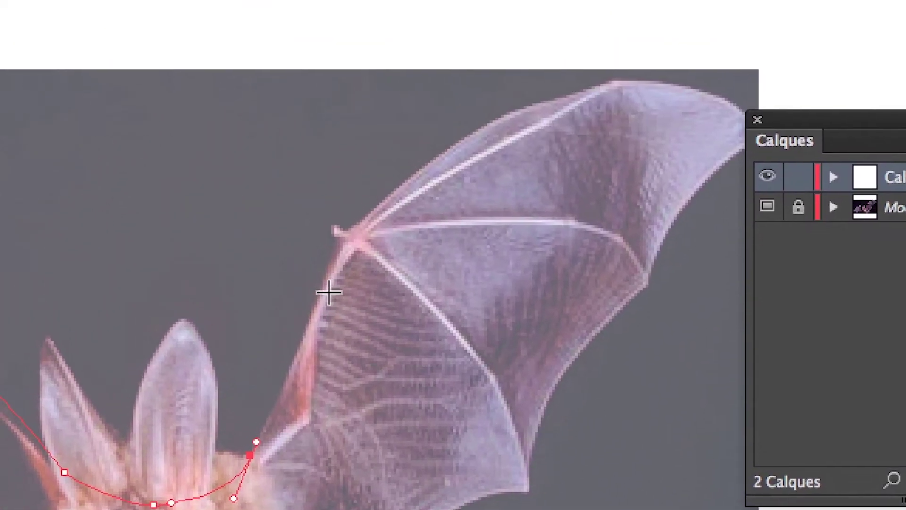
Step: Drag curved anchors up the right wing's leading edge and round its tip
{"action": "left_click_drag", "start_coordinate": [326, 284], "coordinate": [335, 266]}
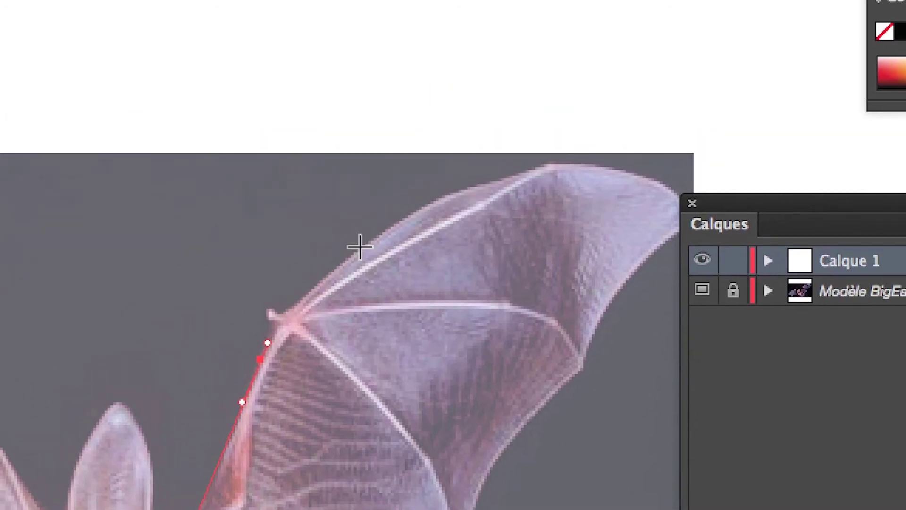
{"action": "left_click_drag", "start_coordinate": [360, 248], "coordinate": [343, 255]}
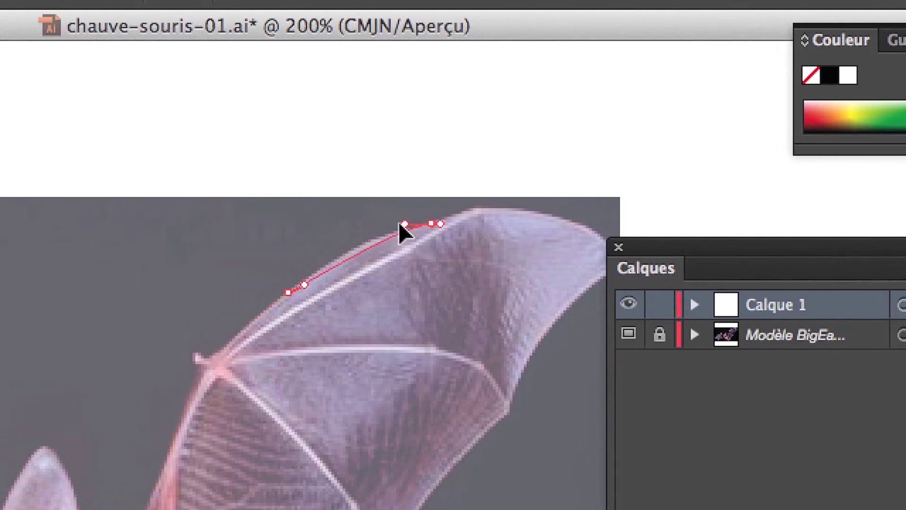
{"action": "left_click_drag", "start_coordinate": [411, 225], "coordinate": [360, 225]}
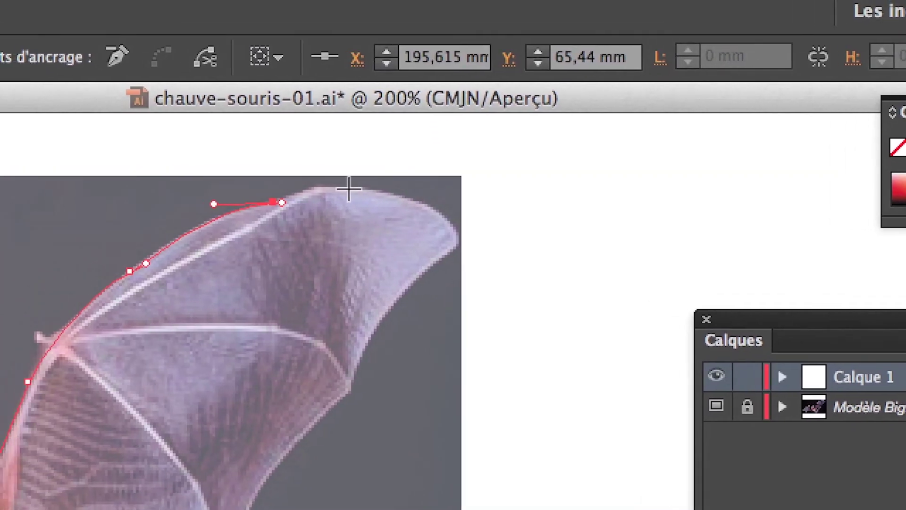
{"action": "left_click_drag", "start_coordinate": [345, 187], "coordinate": [358, 187]}
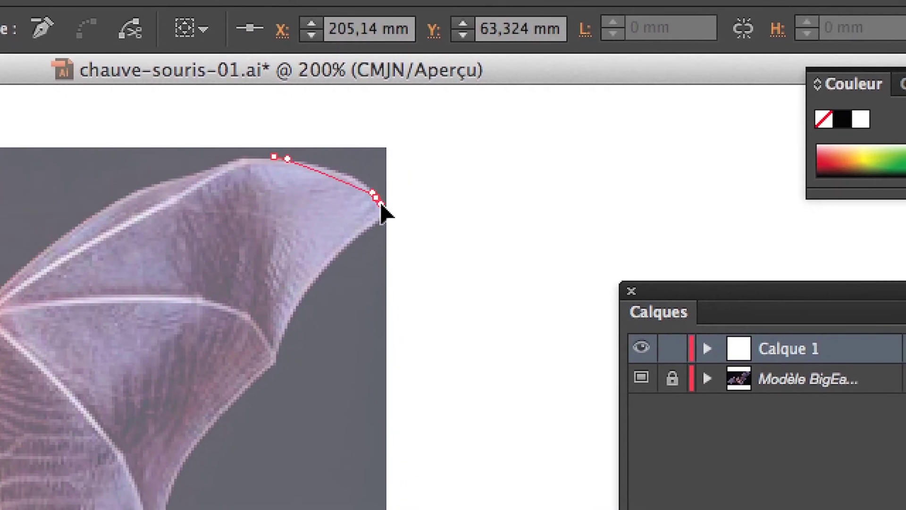
{"action": "left_click_drag", "start_coordinate": [380, 202], "coordinate": [360, 175]}
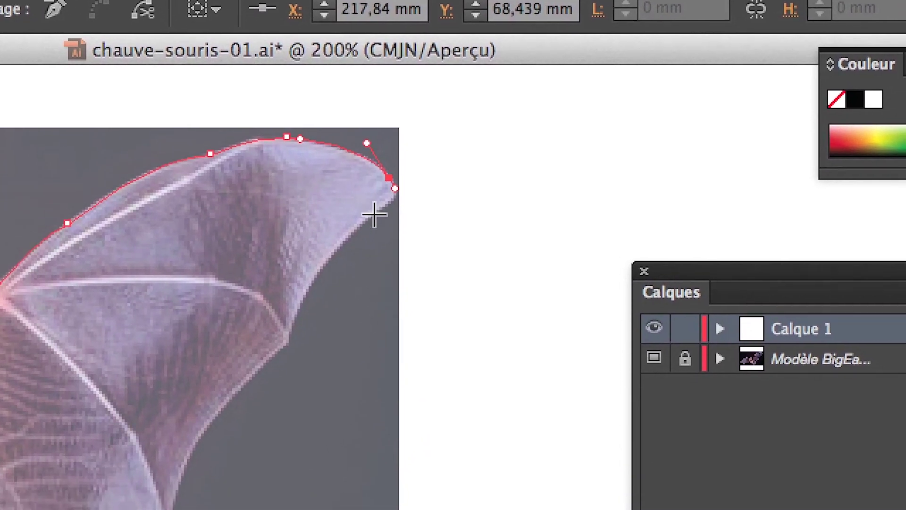
{"action": "left_click_drag", "start_coordinate": [363, 220], "coordinate": [382, 222]}
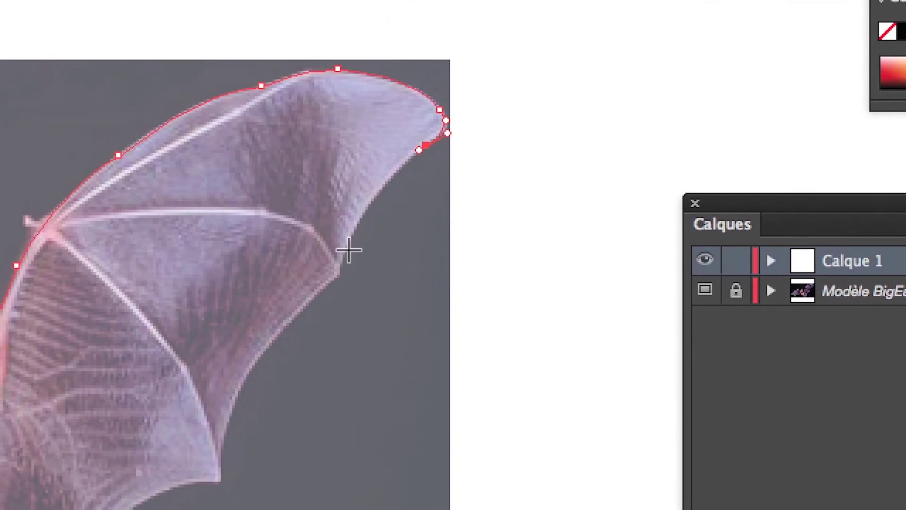
Step: Anchor at the right wing's inner notch and curve down the trailing edge
{"action": "left_click_drag", "start_coordinate": [348, 251], "coordinate": [348, 260]}
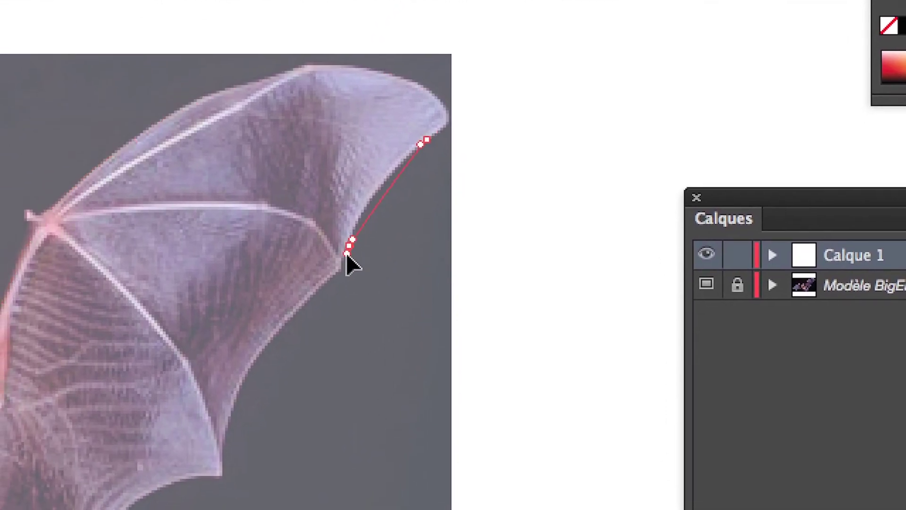
{"action": "left_click", "coordinate": [350, 250]}
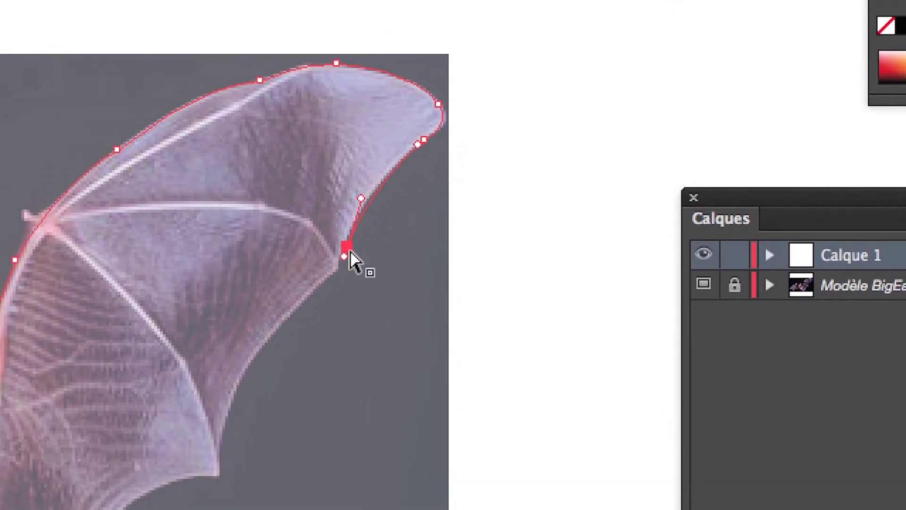
{"action": "left_click", "coordinate": [348, 247]}
{"action": "left_click", "coordinate": [347, 259]}
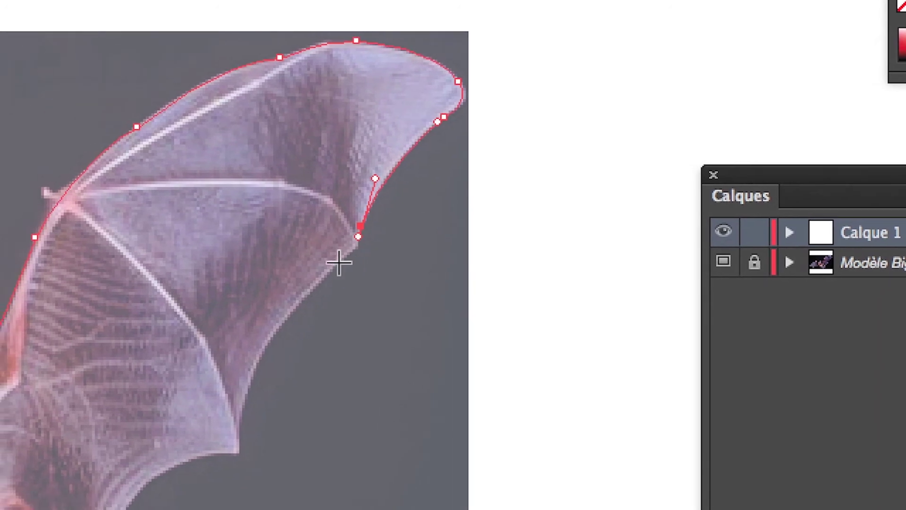
{"action": "left_click", "coordinate": [342, 263]}
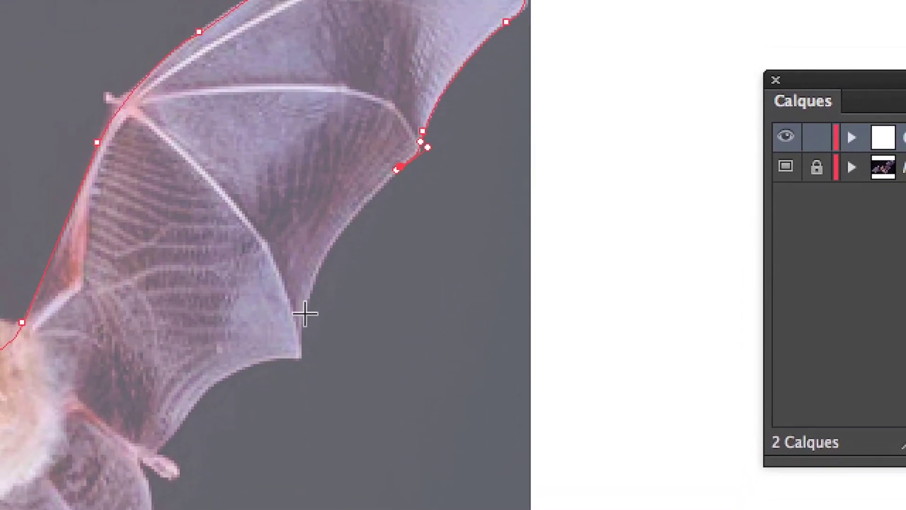
{"action": "left_click", "coordinate": [305, 297]}
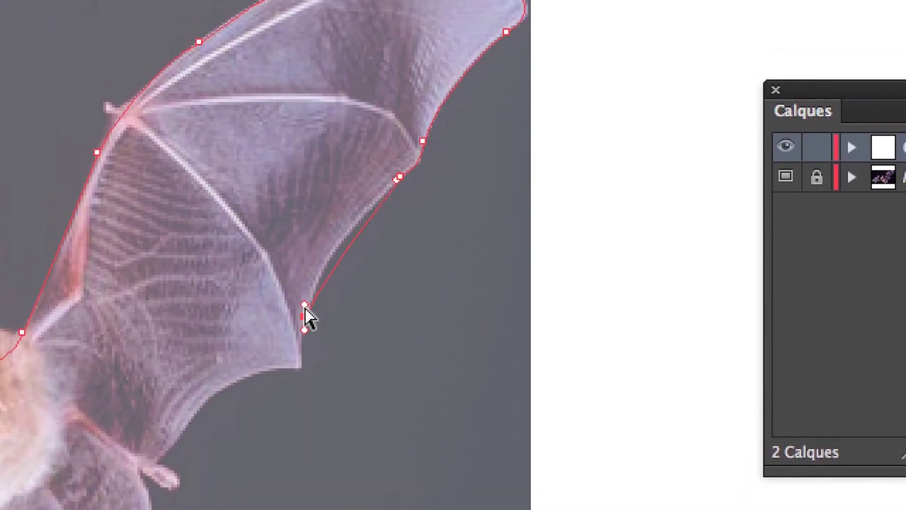
{"action": "left_click_drag", "start_coordinate": [309, 296], "coordinate": [317, 297]}
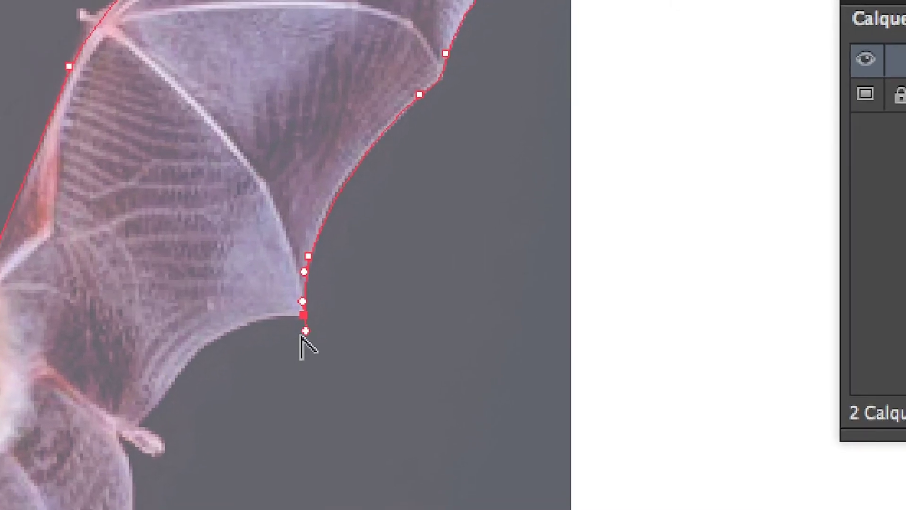
Step: Trace the right wing's scalloped trailing edge, under the body, to the left wing's lower edge
{"action": "left_click", "coordinate": [266, 320]}
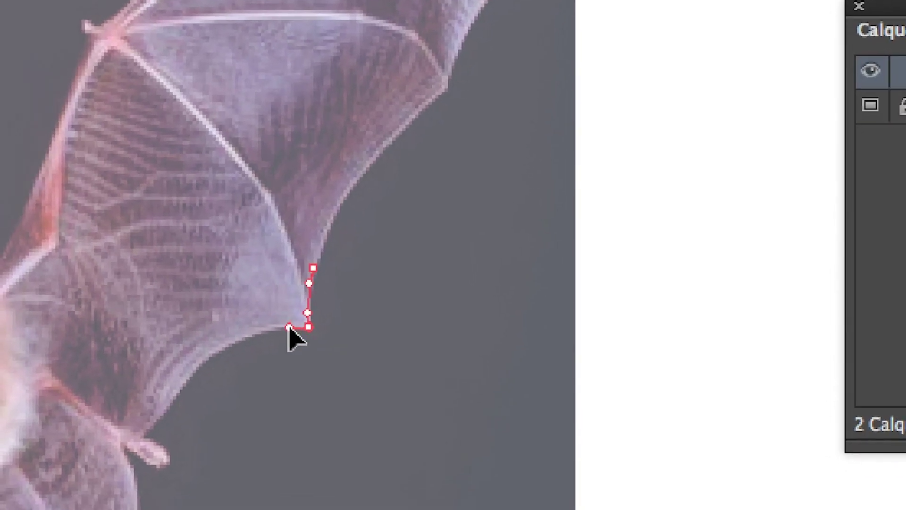
{"action": "left_click_drag", "start_coordinate": [292, 325], "coordinate": [280, 326]}
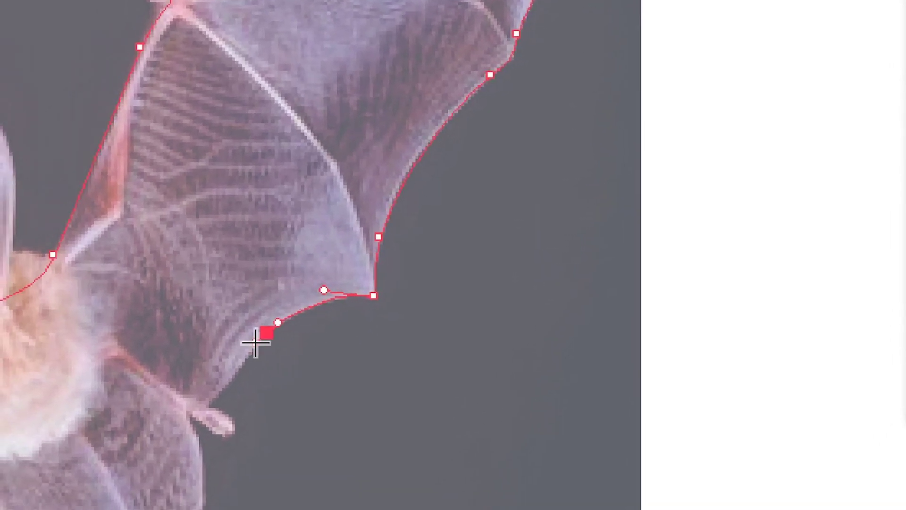
{"action": "mouse_move", "coordinate": [256, 343]}
{"action": "left_mouse_down"}
{"action": "mouse_move", "coordinate": [269, 327]}
{"action": "mouse_move", "coordinate": [246, 358]}
{"action": "left_mouse_up"}
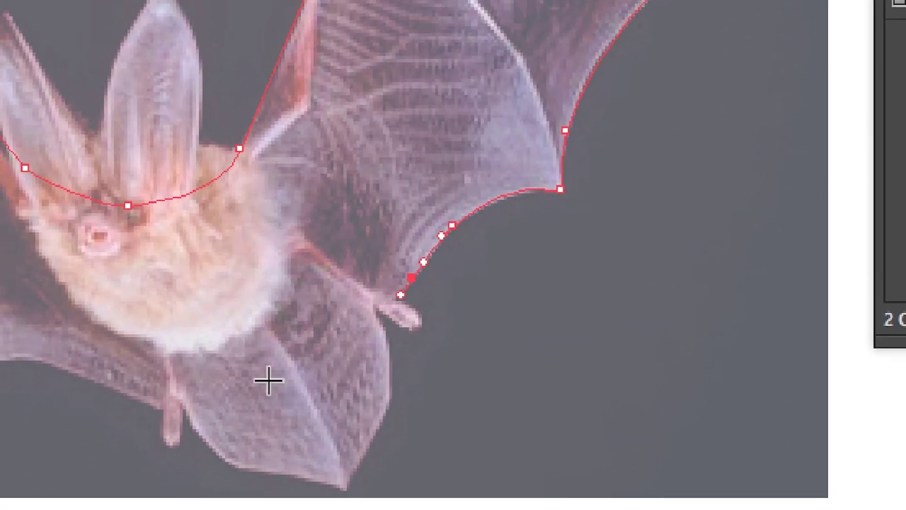
{"action": "left_click_drag", "start_coordinate": [264, 382], "coordinate": [241, 389]}
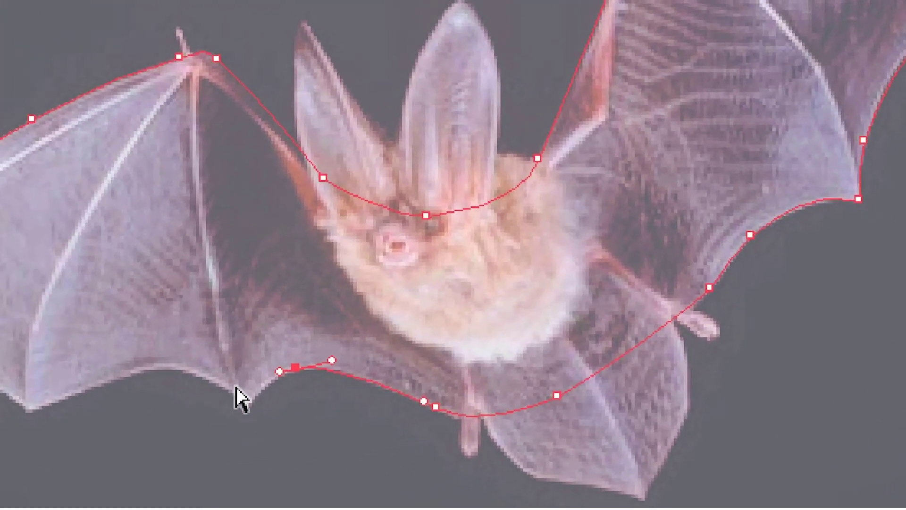
{"action": "left_click_drag", "start_coordinate": [243, 380], "coordinate": [238, 401]}
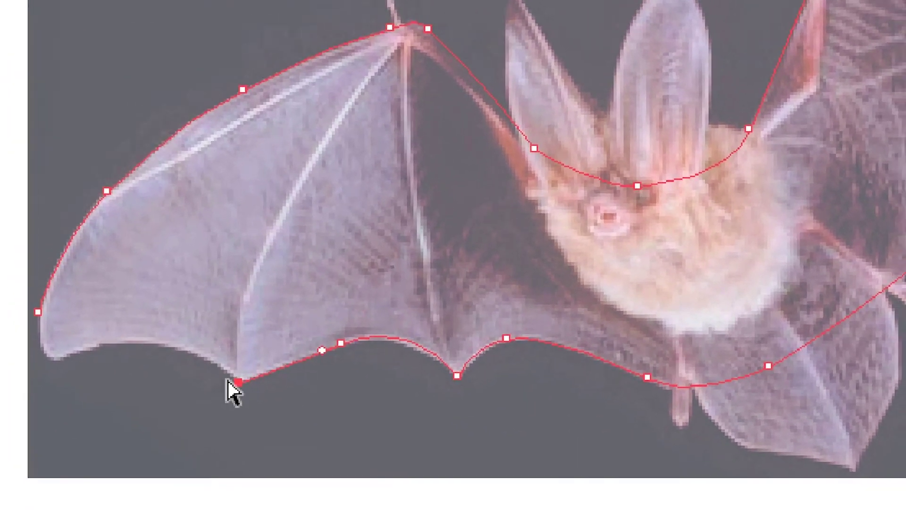
{"action": "left_click", "coordinate": [232, 379]}
{"action": "left_click_drag", "start_coordinate": [235, 380], "coordinate": [229, 384]}
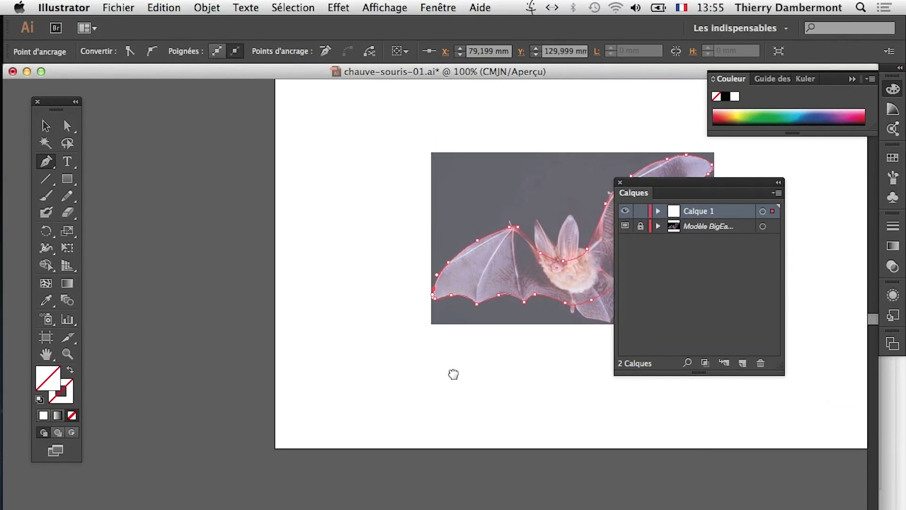
Step: Pan the view so the whole traced bat outline is visible
{"action": "left_click_drag", "start_coordinate": [453, 374], "coordinate": [207, 375]}
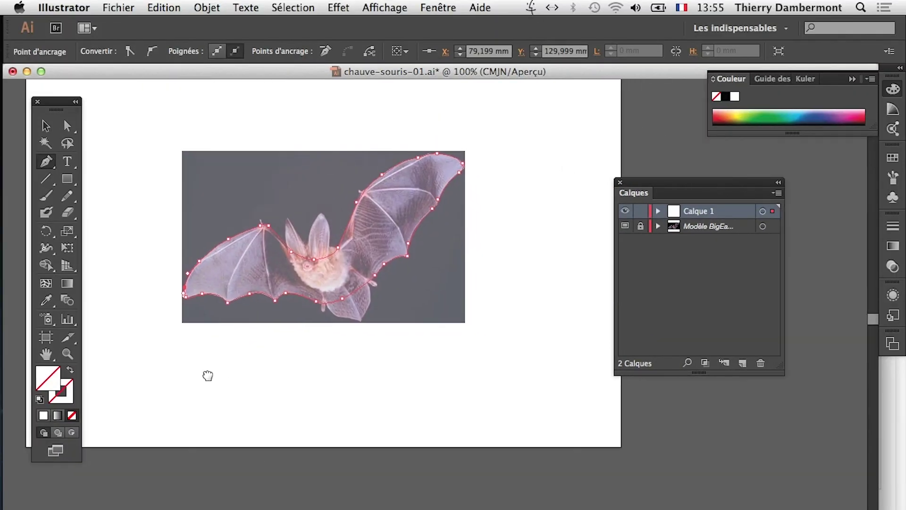
Step: Fill the bat outline with red from the Swatches panel
{"action": "left_click", "coordinate": [893, 158]}
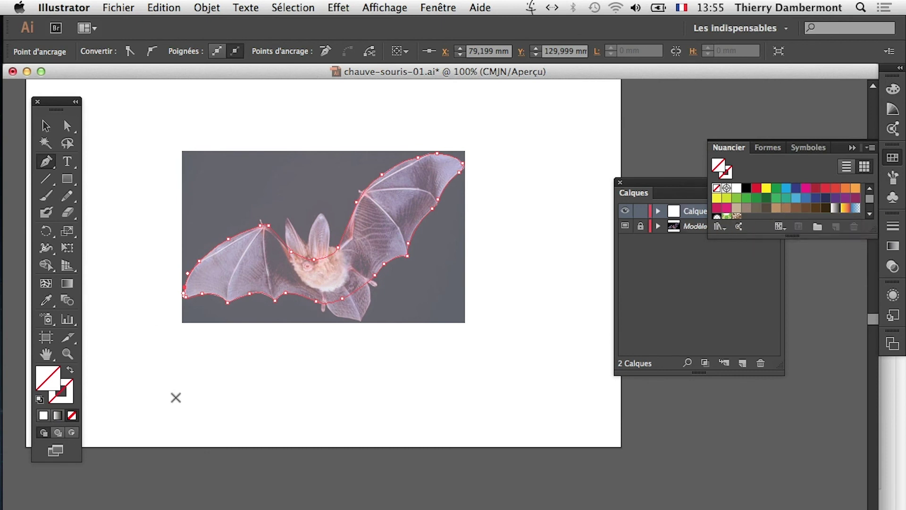
{"action": "left_click_drag", "start_coordinate": [38, 102], "coordinate": [68, 100]}
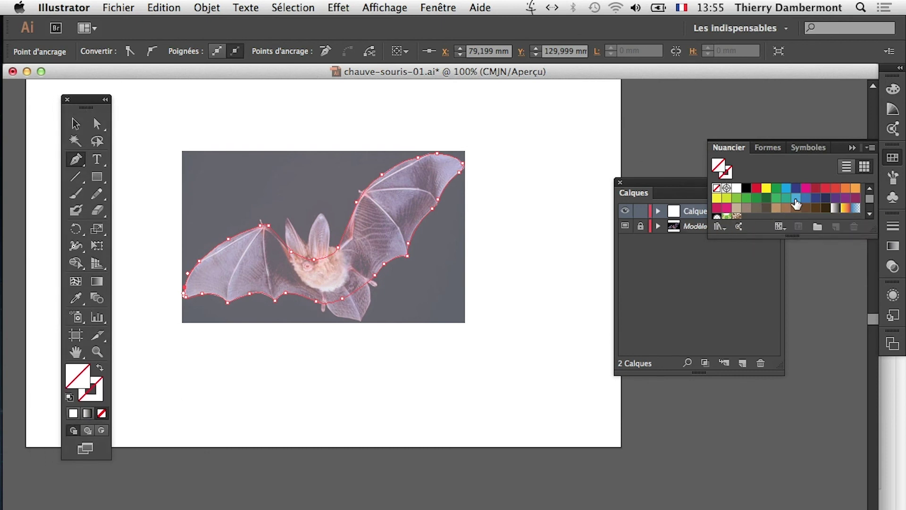
{"action": "left_click", "coordinate": [821, 190]}
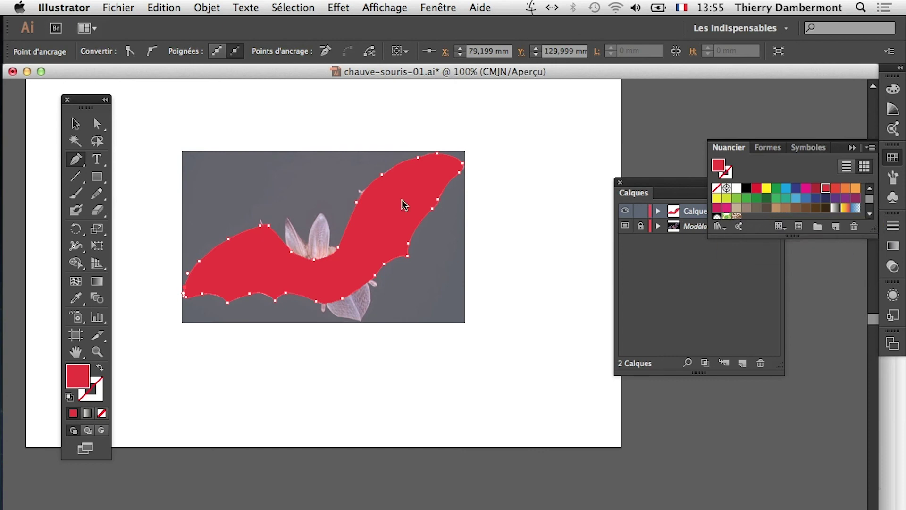
Step: Deselect the bat and start Fichier > Enregistrer sous
{"action": "left_click", "coordinate": [75, 124]}
{"action": "left_click", "coordinate": [232, 336]}
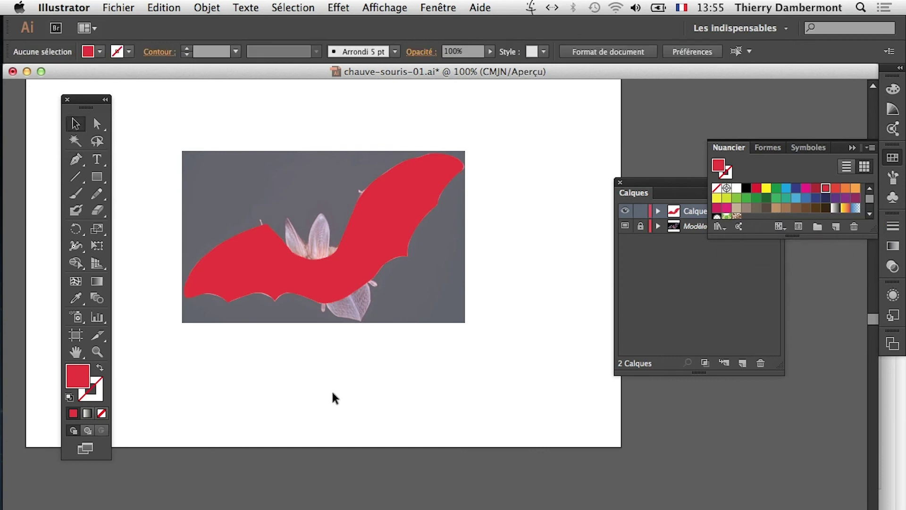
{"action": "left_click", "coordinate": [118, 8]}
{"action": "left_click", "coordinate": [163, 124]}
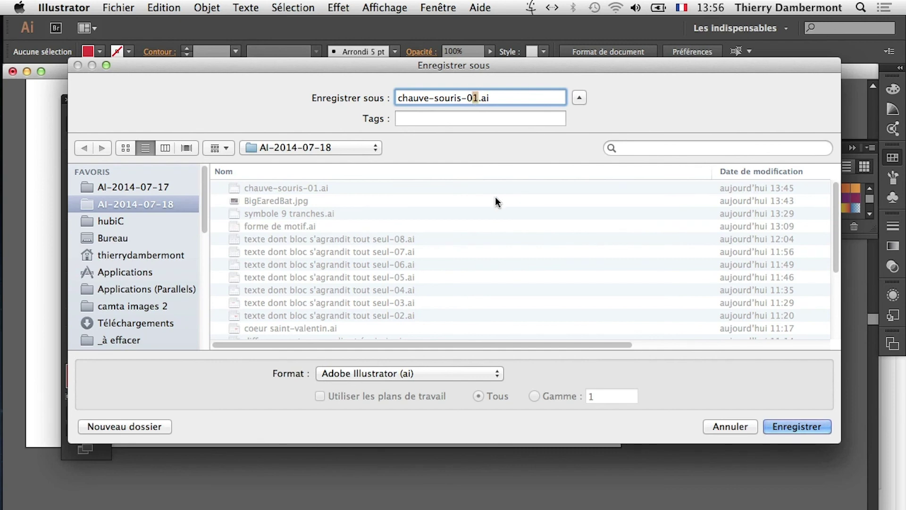
Step: Save as chauve-souris-02.ai and change the bat's fill to dark violet
{"action": "key", "text": "Return"}
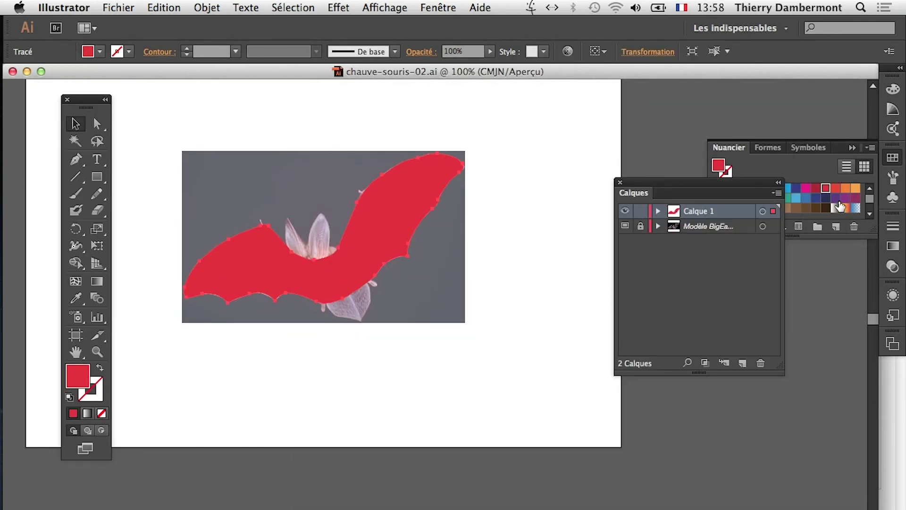
{"action": "left_click", "coordinate": [845, 198]}
{"action": "left_click", "coordinate": [835, 198]}
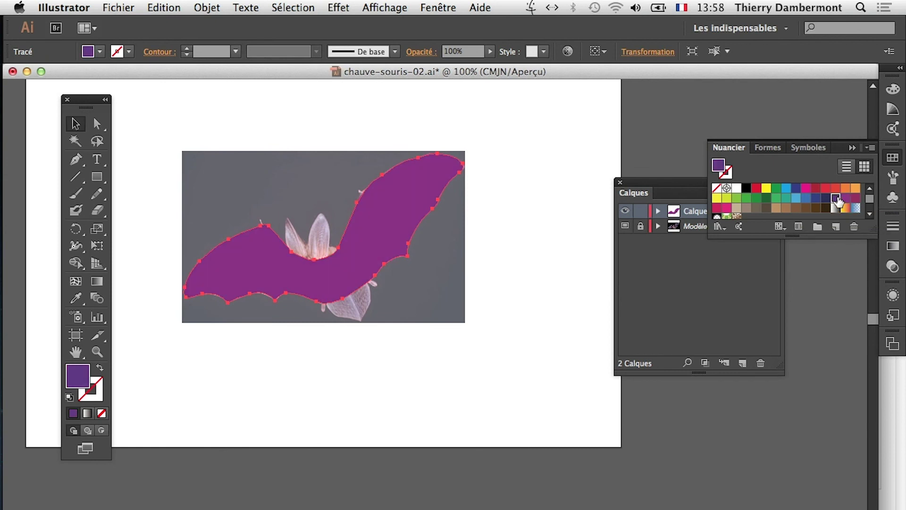